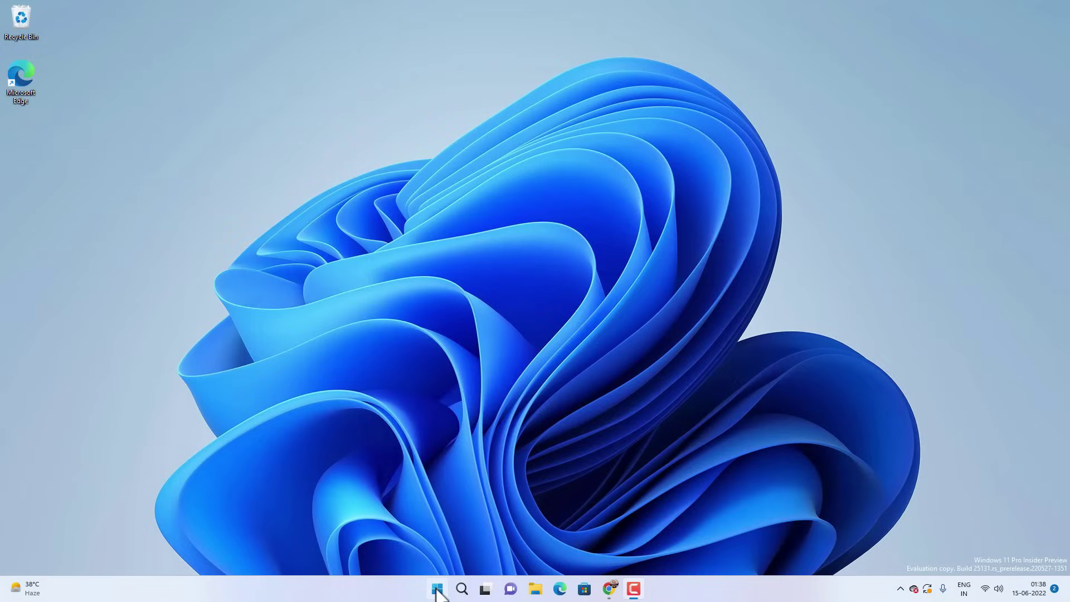
- Open the Start menu from the taskbar to reach pinned apps like Settings
click(437, 585)
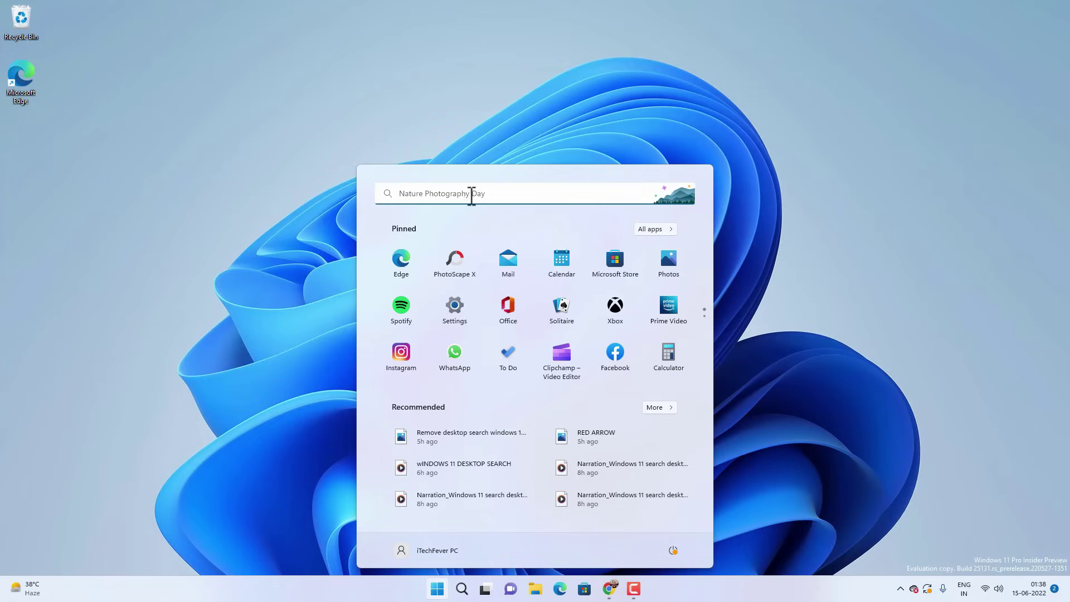
- In Settings > System > Storage, switch Storage Sense on and view Cleanup recommendations
click(460, 315)
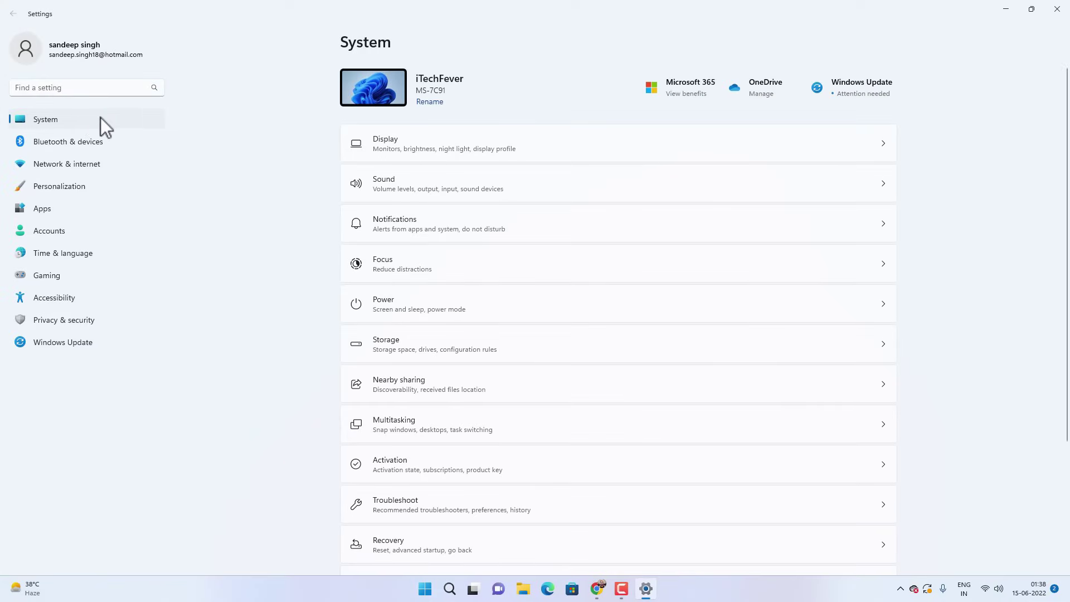
click(472, 347)
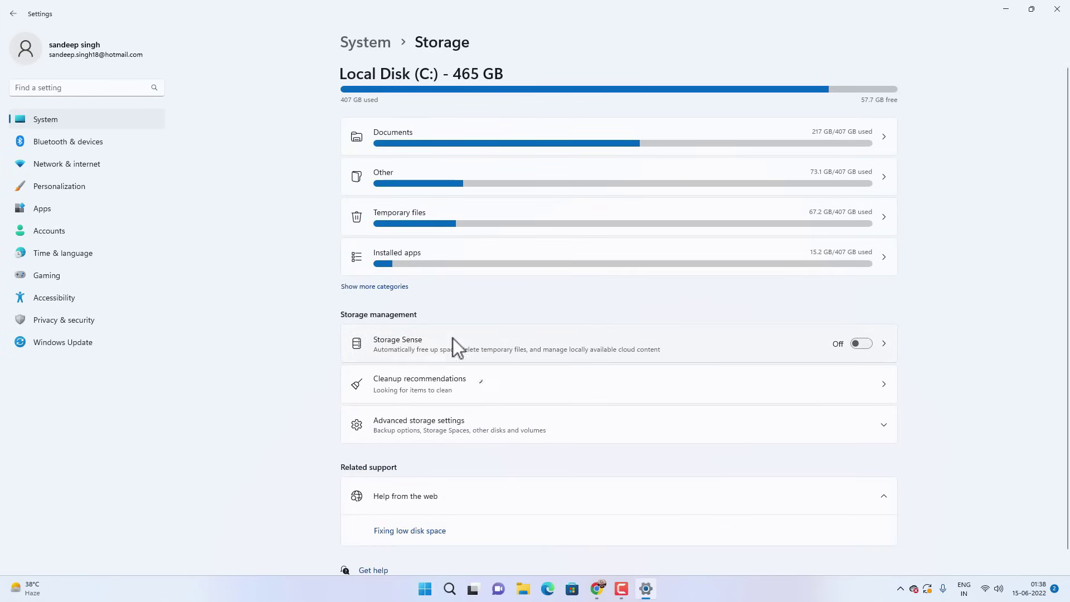
click(863, 344)
click(424, 386)
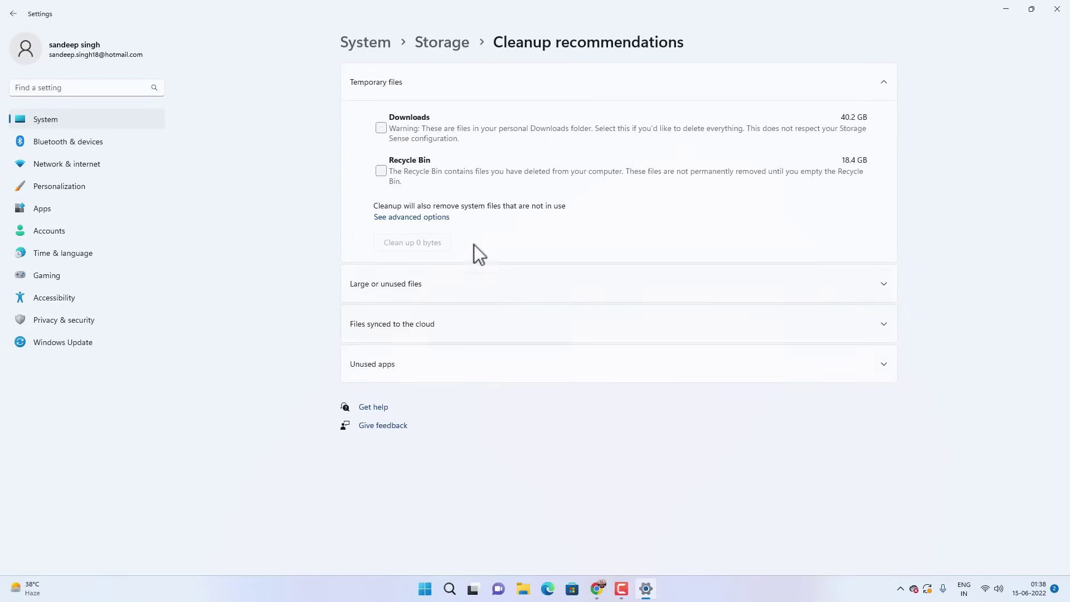
- Permanently remove the 728 MB of checked temporary files from advanced options, then return to System
click(439, 217)
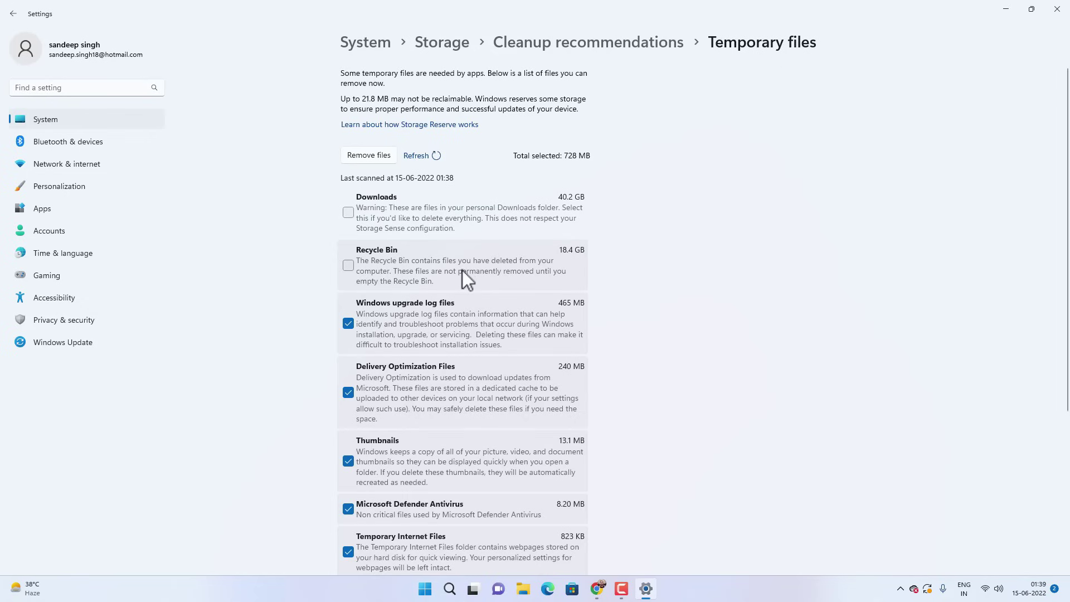
scroll(461, 271, down, 3)
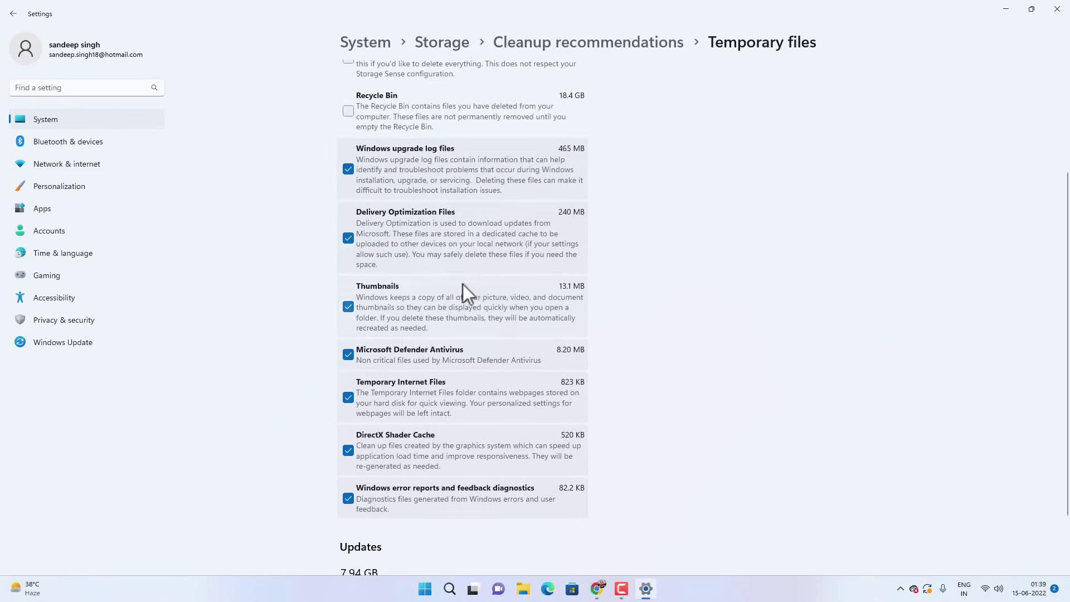
scroll(465, 398, down, 2)
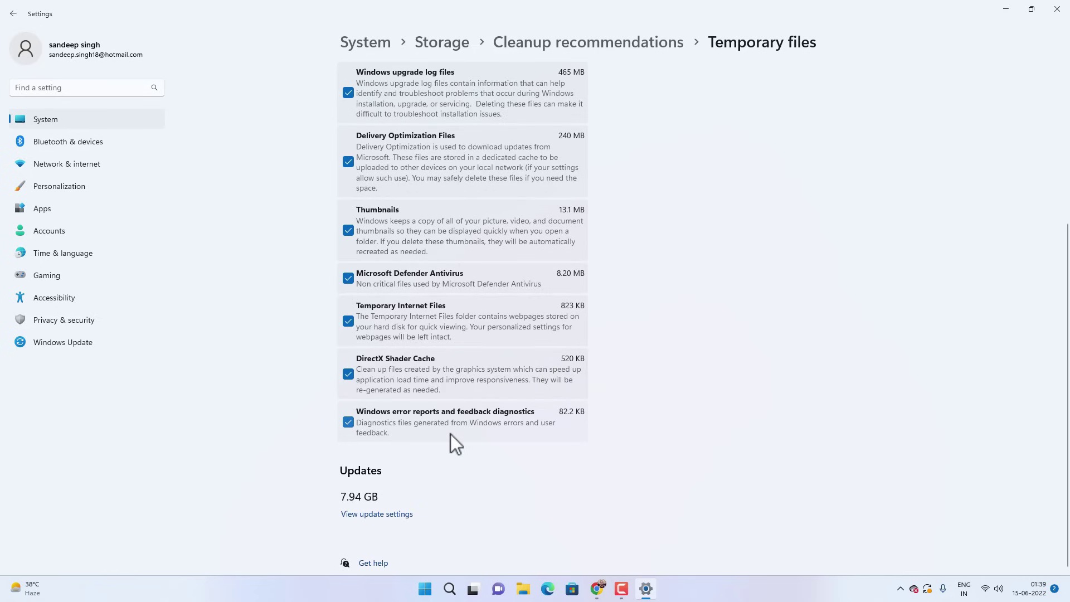
scroll(450, 435, up, 5)
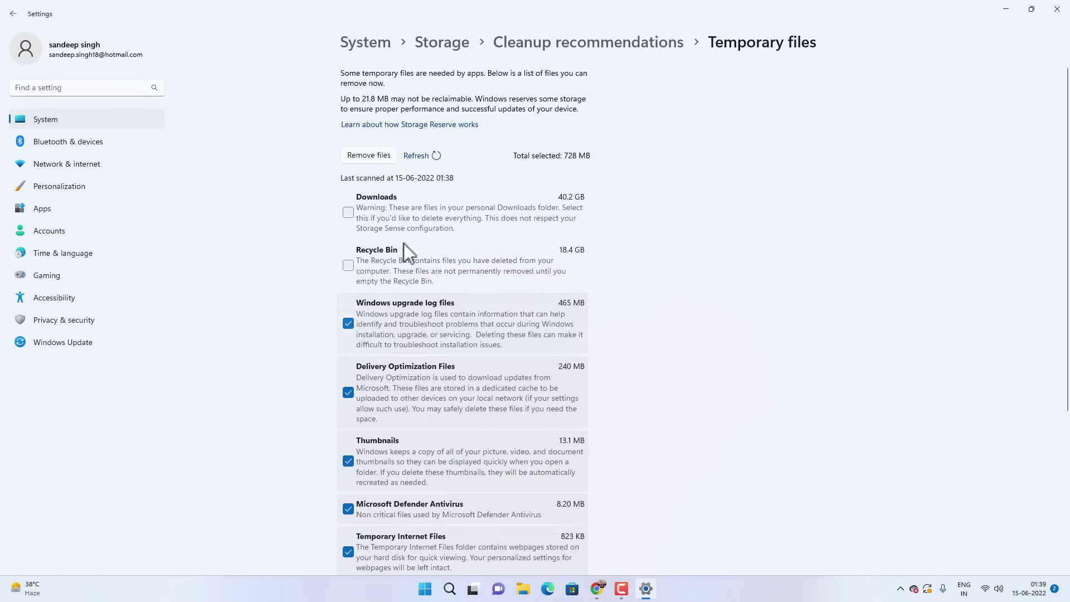
click(371, 154)
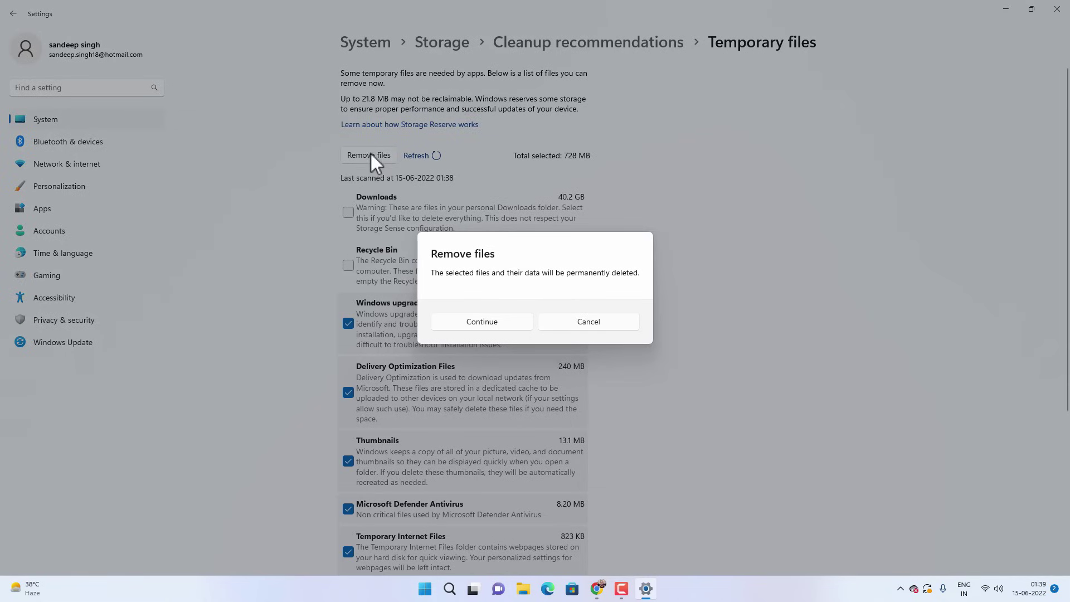
click(482, 322)
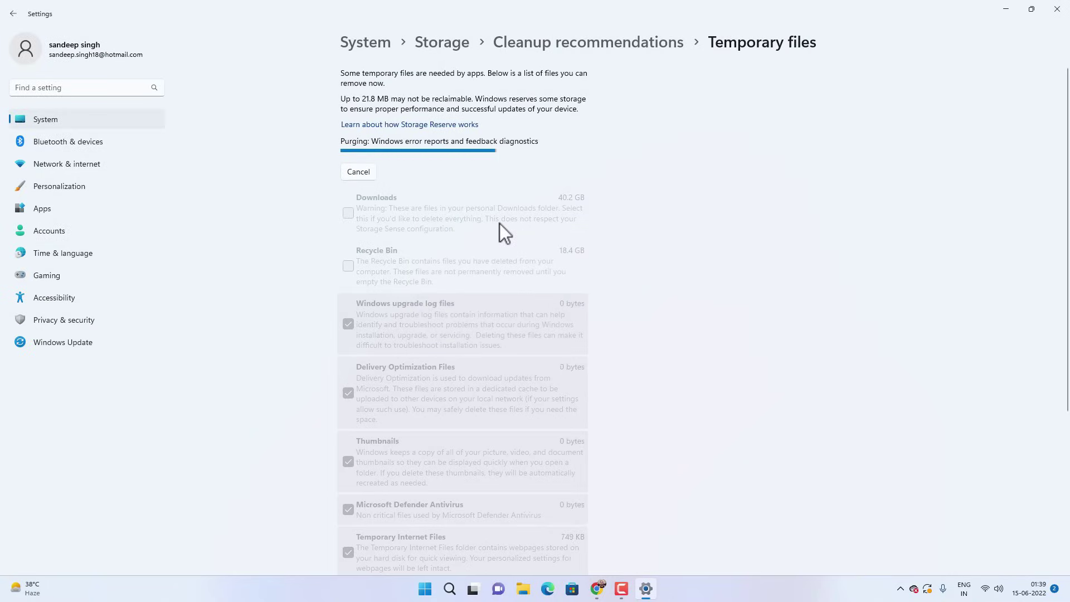
click(104, 122)
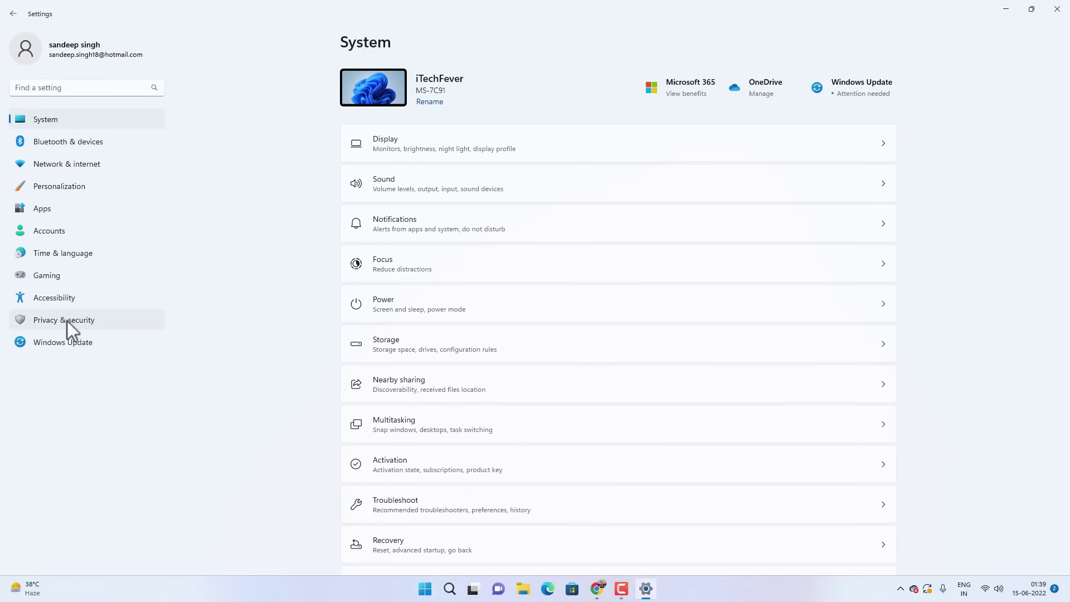
- Turn off advertising ID, website language access, app-launch tracking and suggested content under General privacy
click(67, 321)
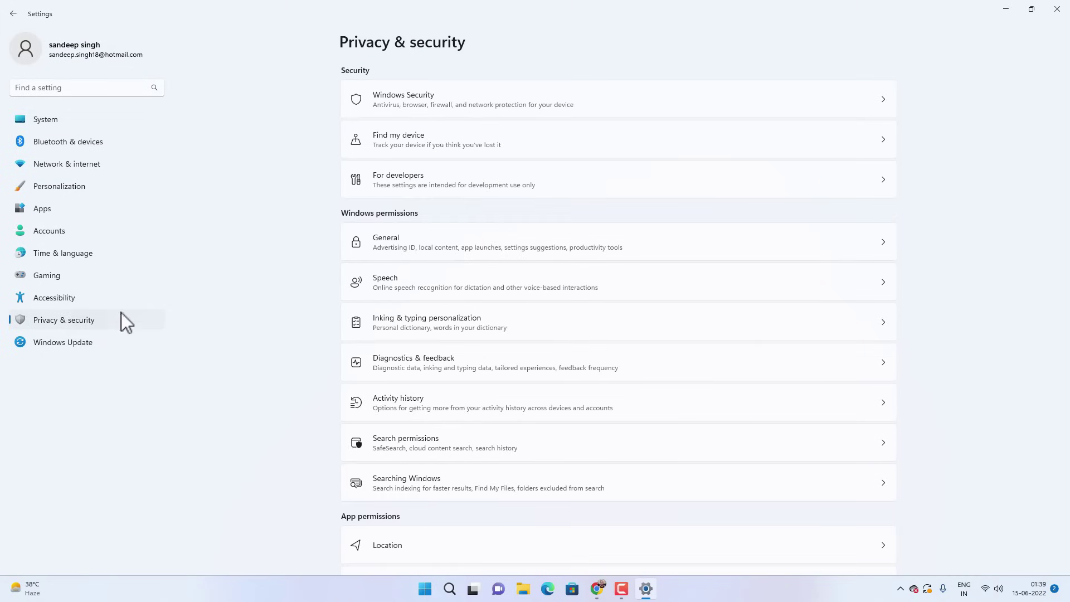
click(437, 241)
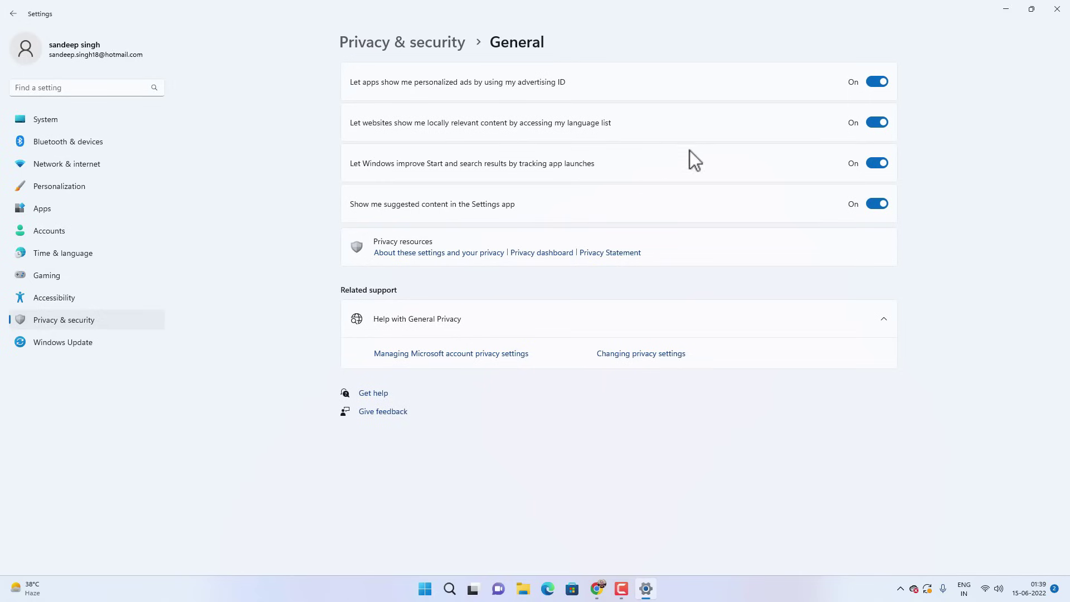
click(878, 82)
click(875, 121)
click(877, 163)
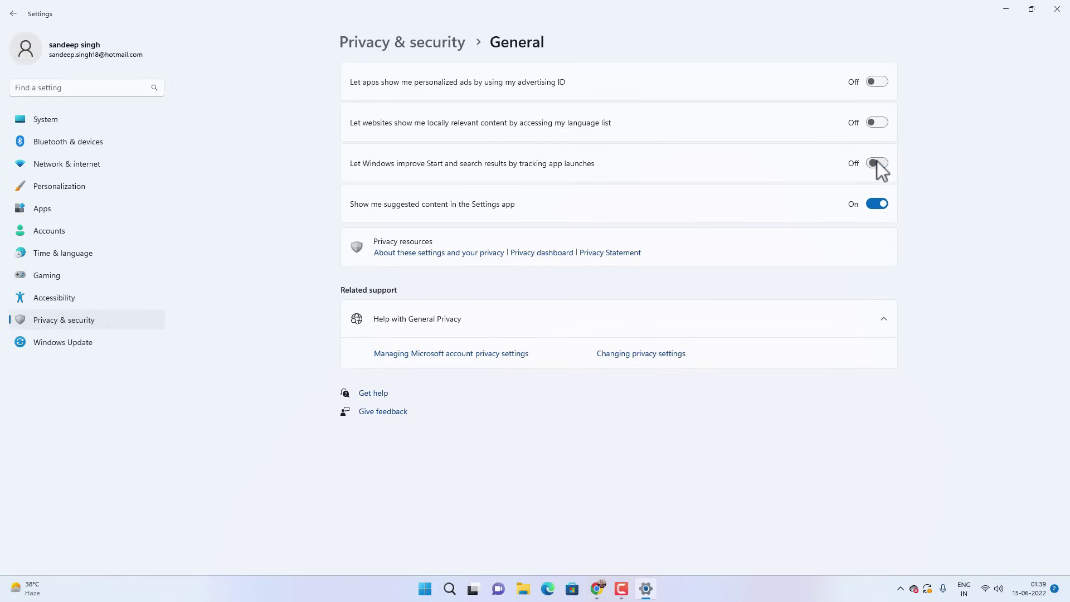
click(876, 202)
click(65, 325)
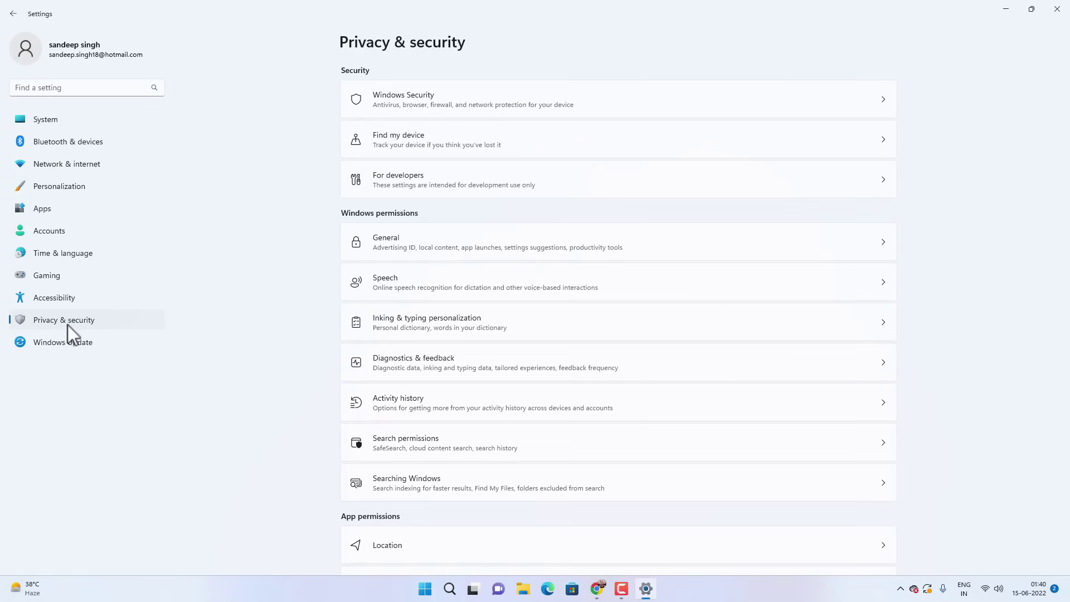
- Turn off Online speech recognition on the Speech privacy page
click(413, 279)
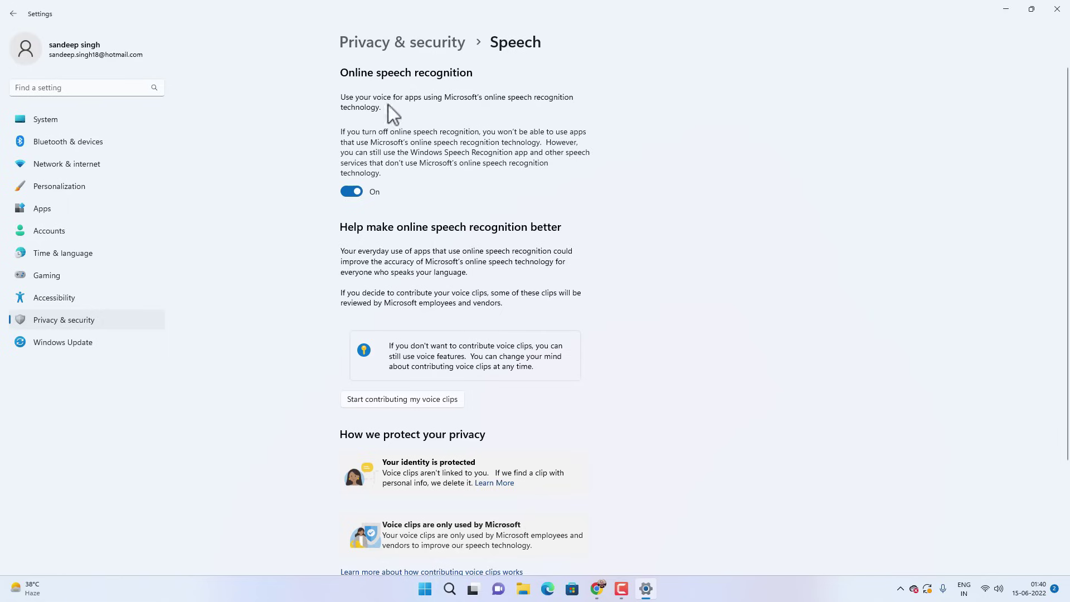
click(345, 192)
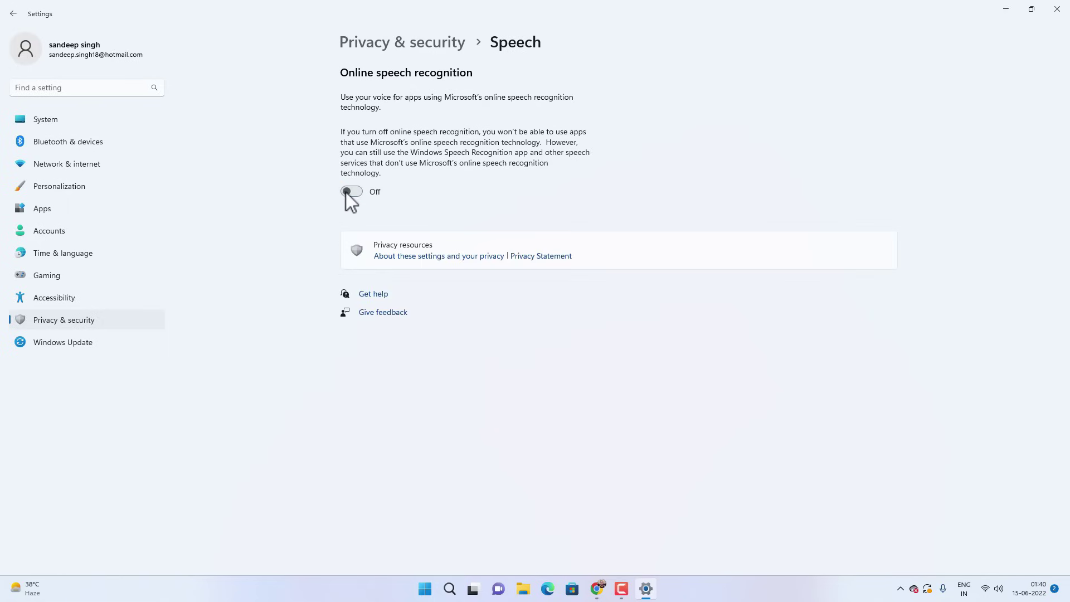
click(76, 323)
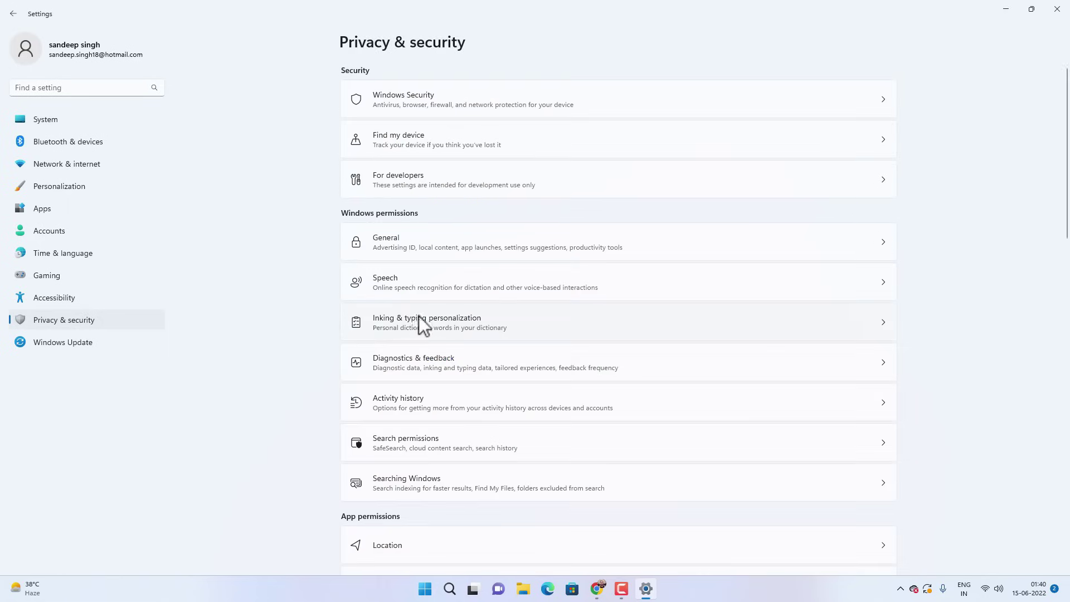
- Turn off the personal inking and typing dictionary under Inking & typing personalization
click(416, 323)
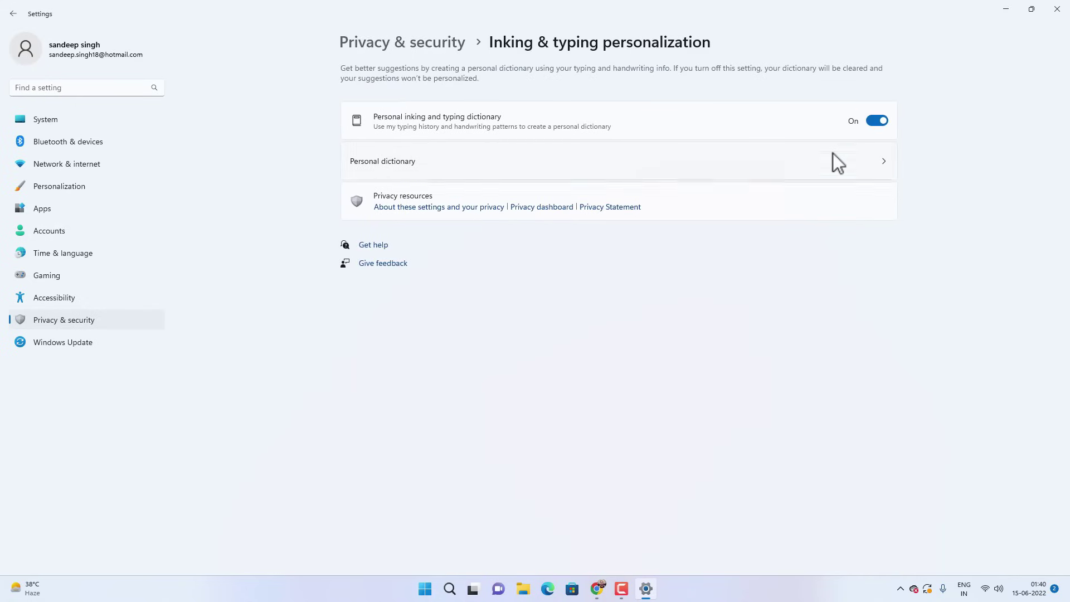
click(872, 123)
click(99, 317)
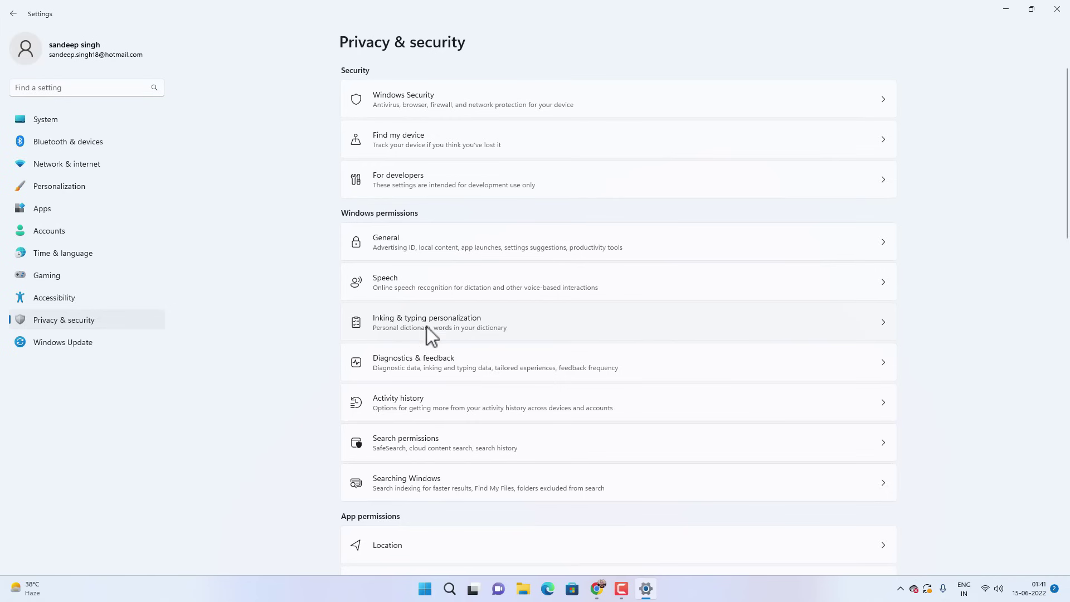
scroll(440, 340, down, 3)
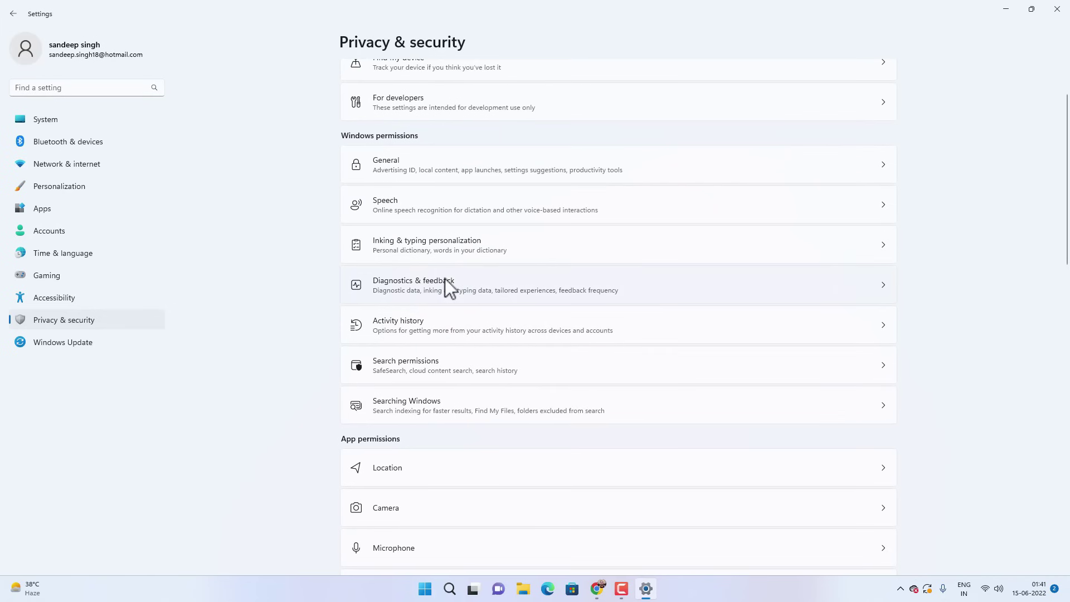
- Switch off Send optional diagnostic data on the Diagnostics & feedback page
click(445, 280)
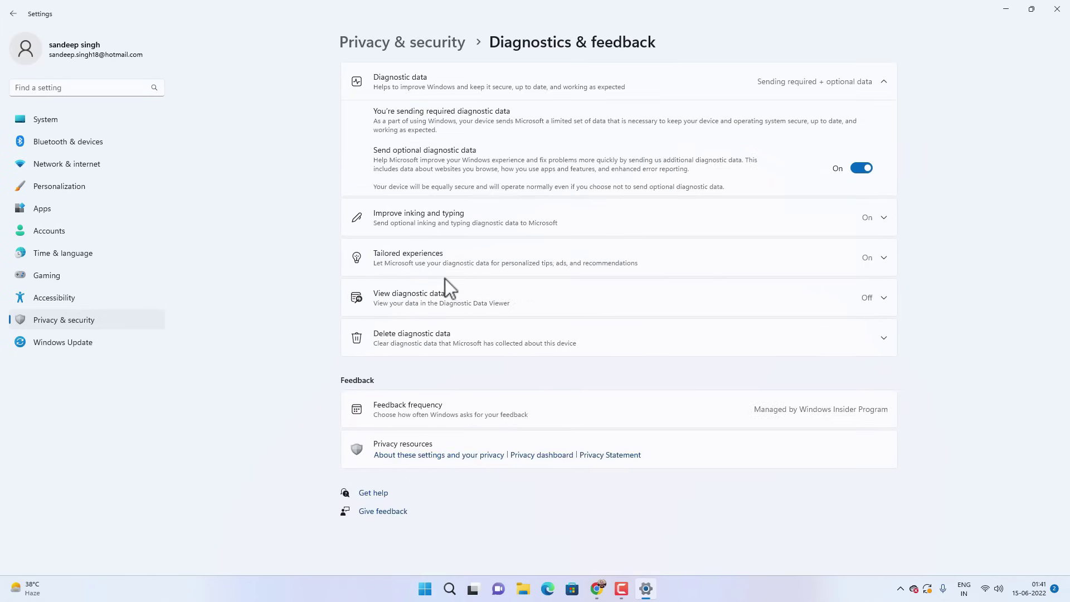
click(855, 170)
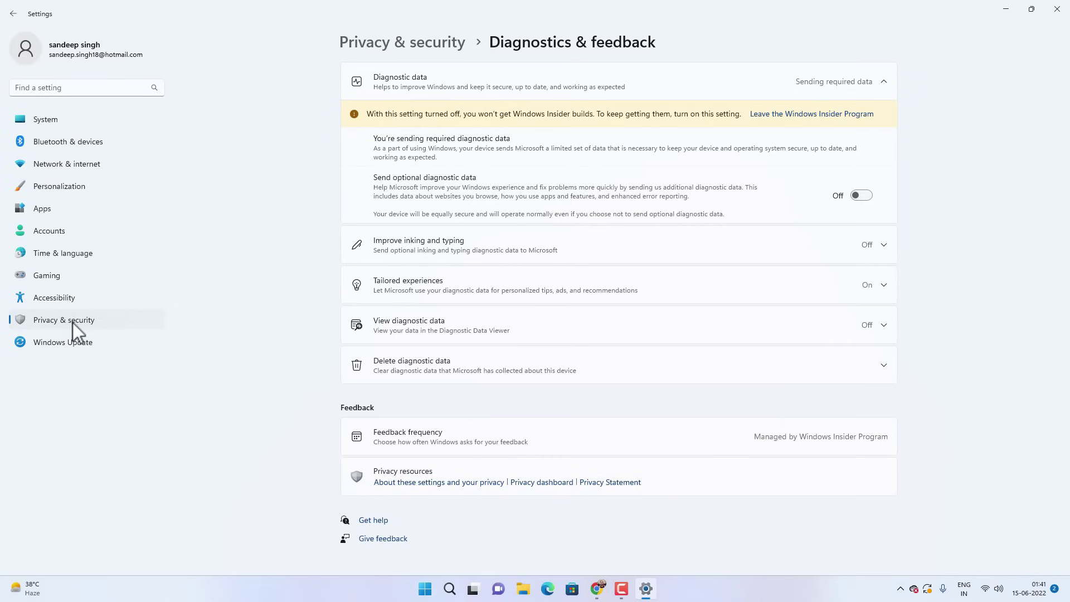
- Turn Location services off entirely, then scroll back to the App permissions list
click(72, 323)
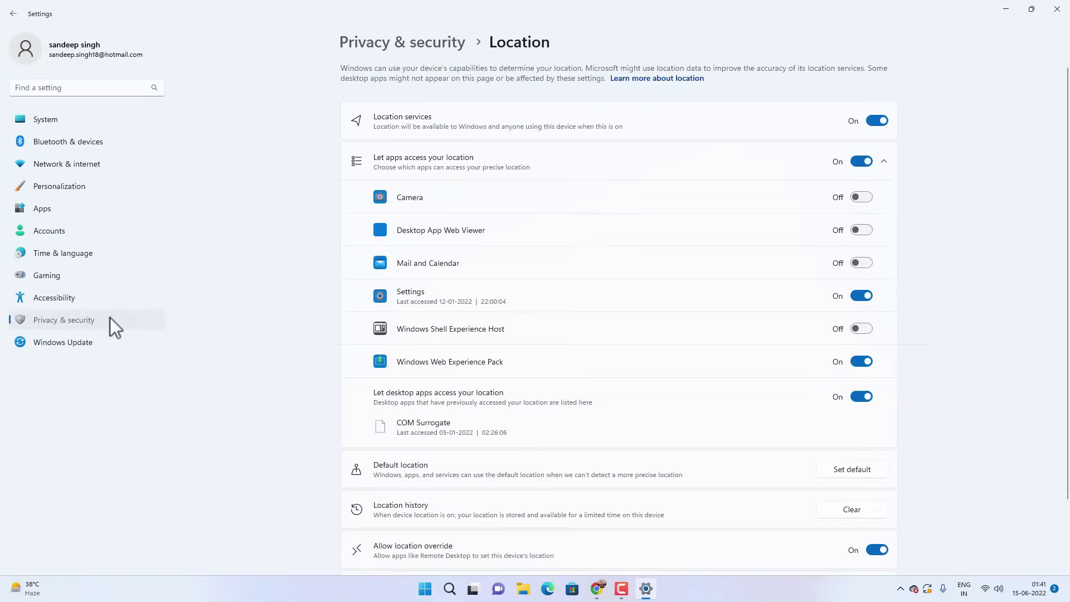
click(109, 317)
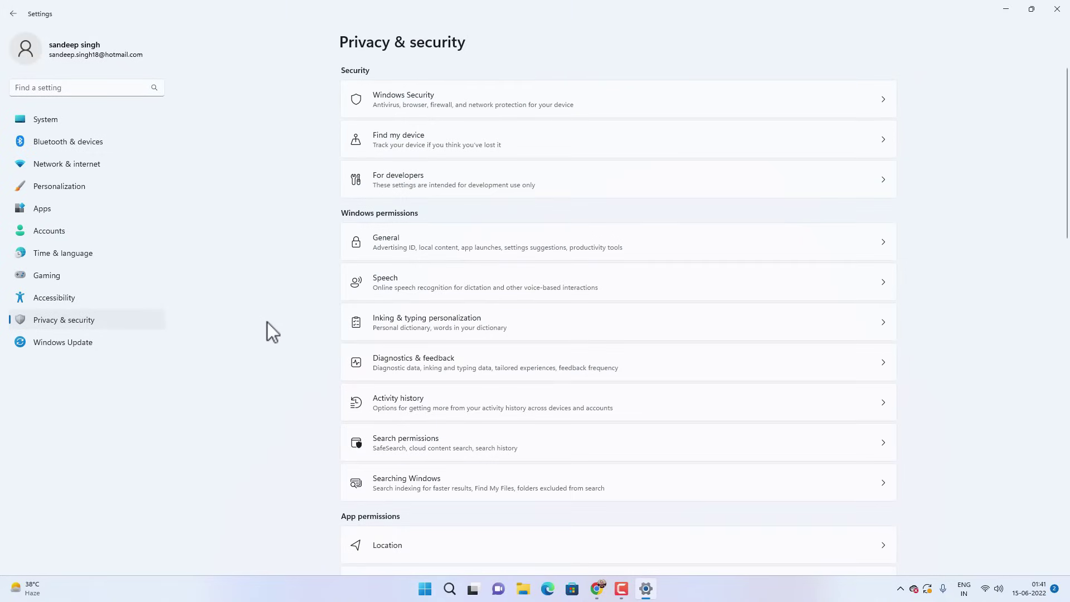
scroll(513, 331, down, 4)
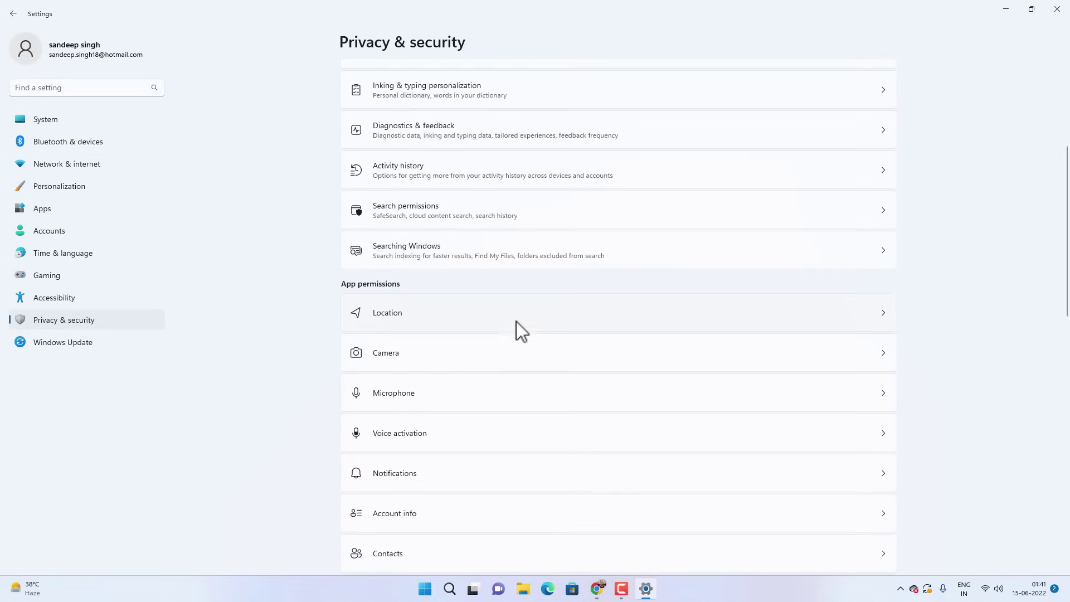
click(588, 309)
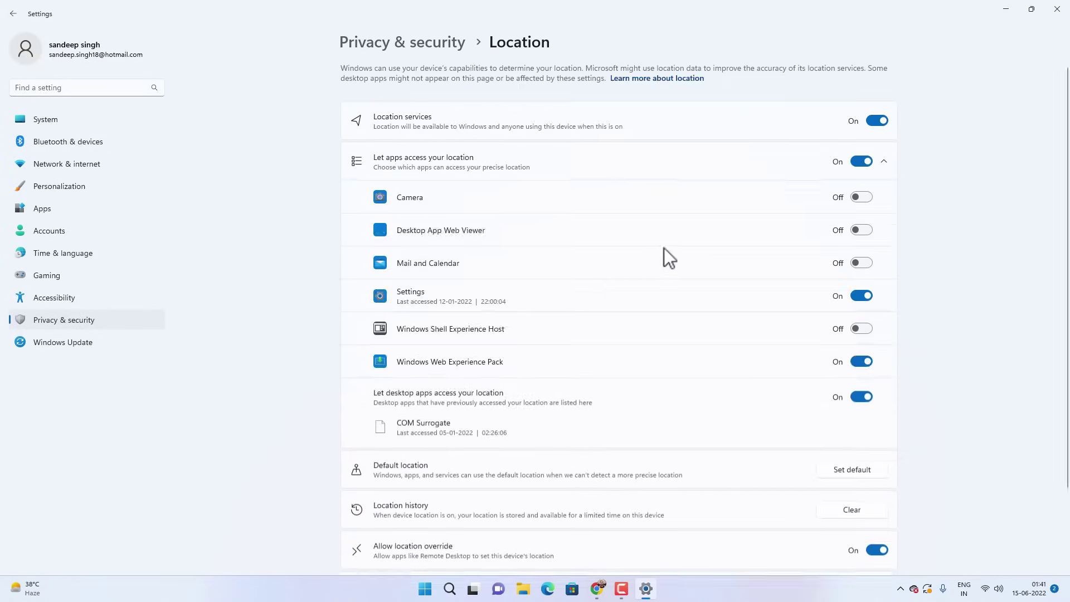
click(873, 125)
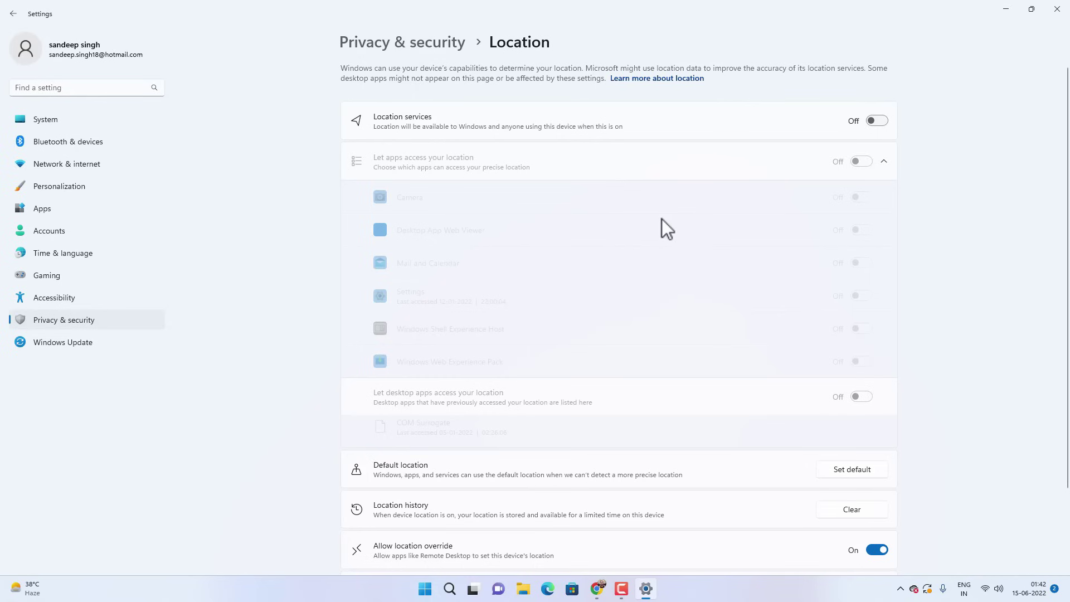
scroll(661, 218, down, 2)
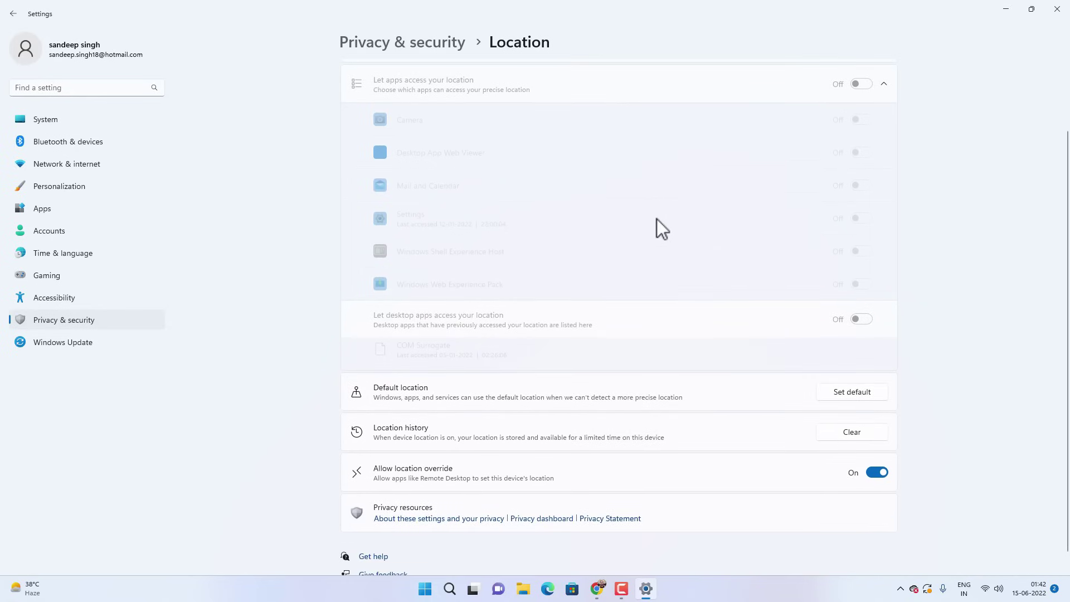
click(73, 323)
scroll(455, 310, down, 5)
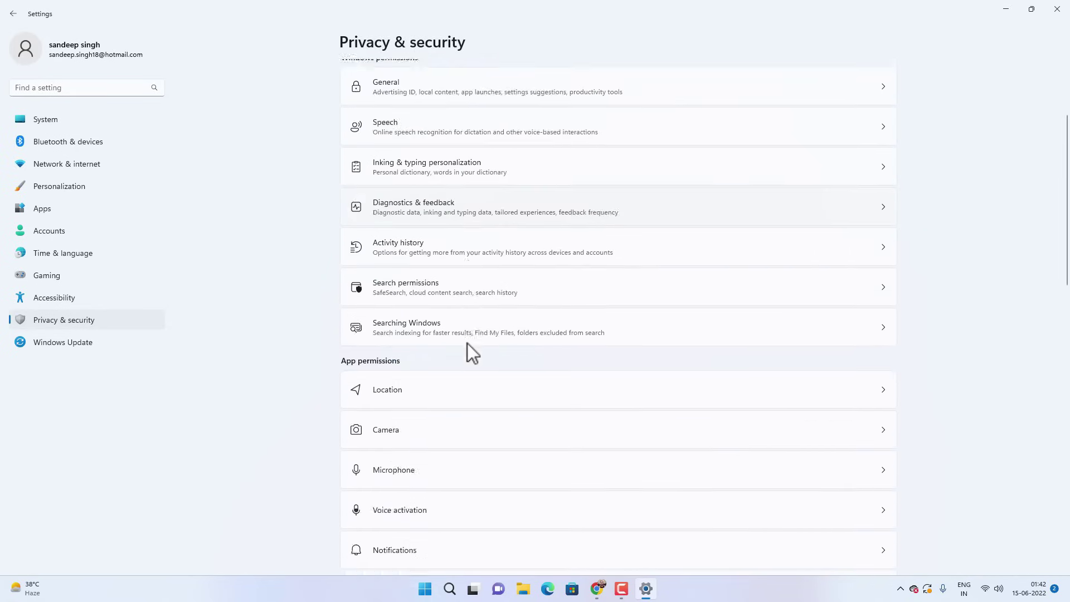
- Leave Camera access unchanged and switch off apps' Notification access
click(472, 269)
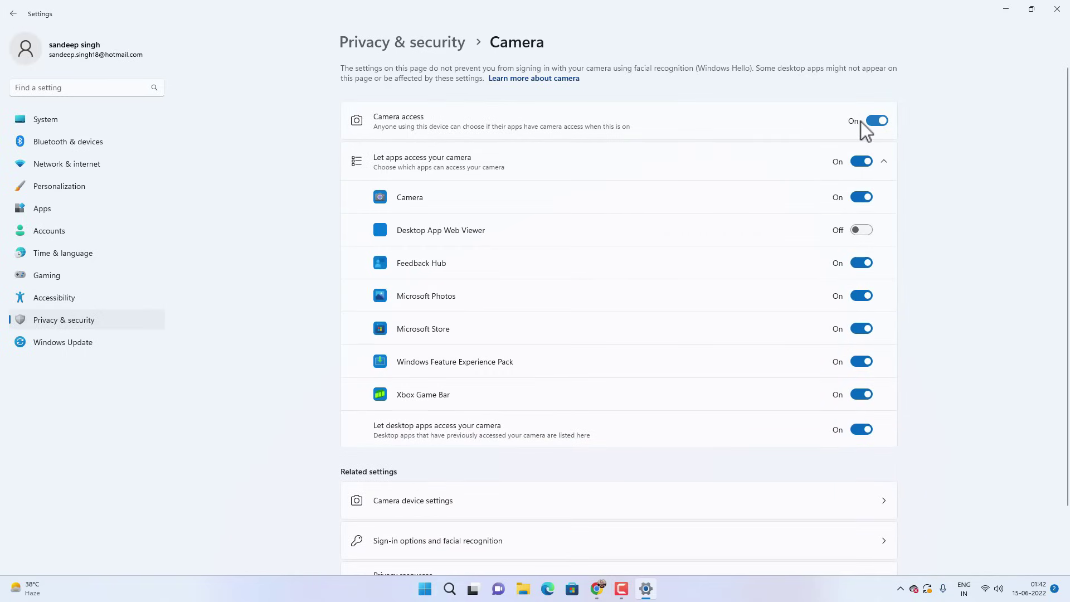
click(109, 326)
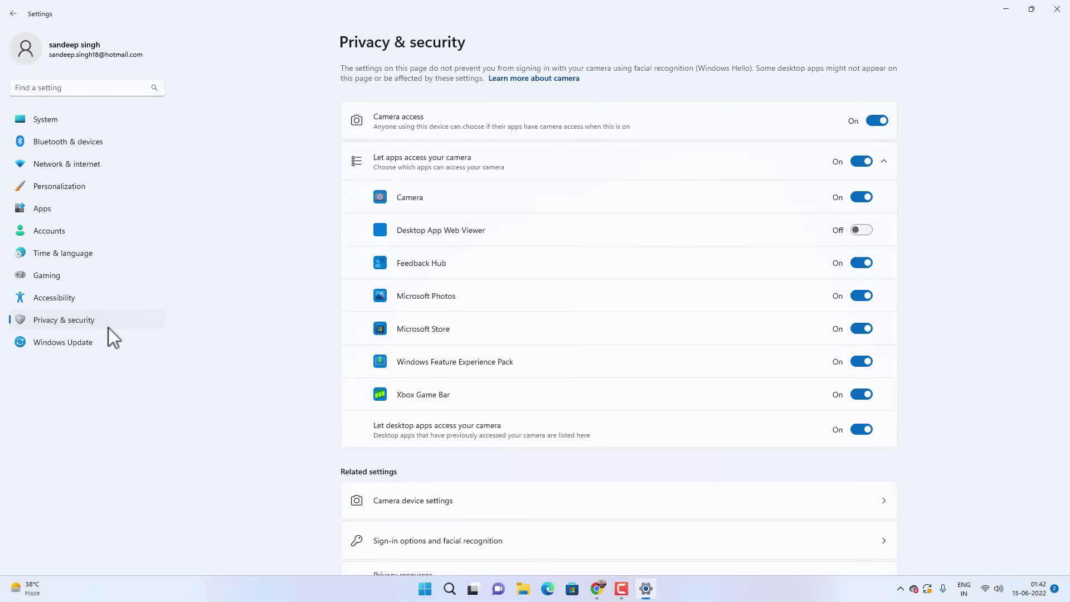
scroll(473, 442, down, 5)
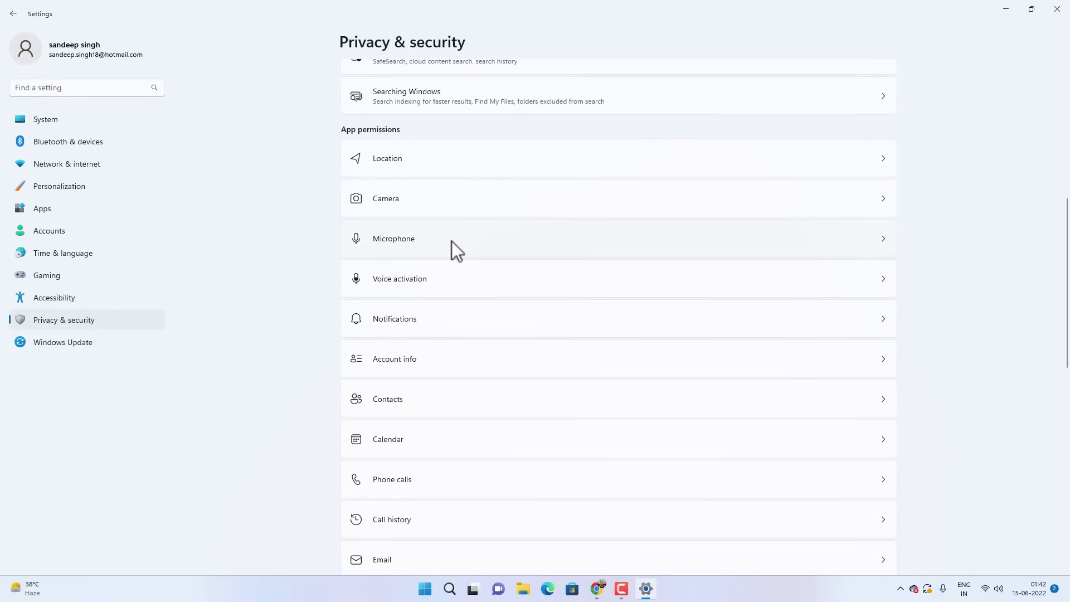
click(416, 321)
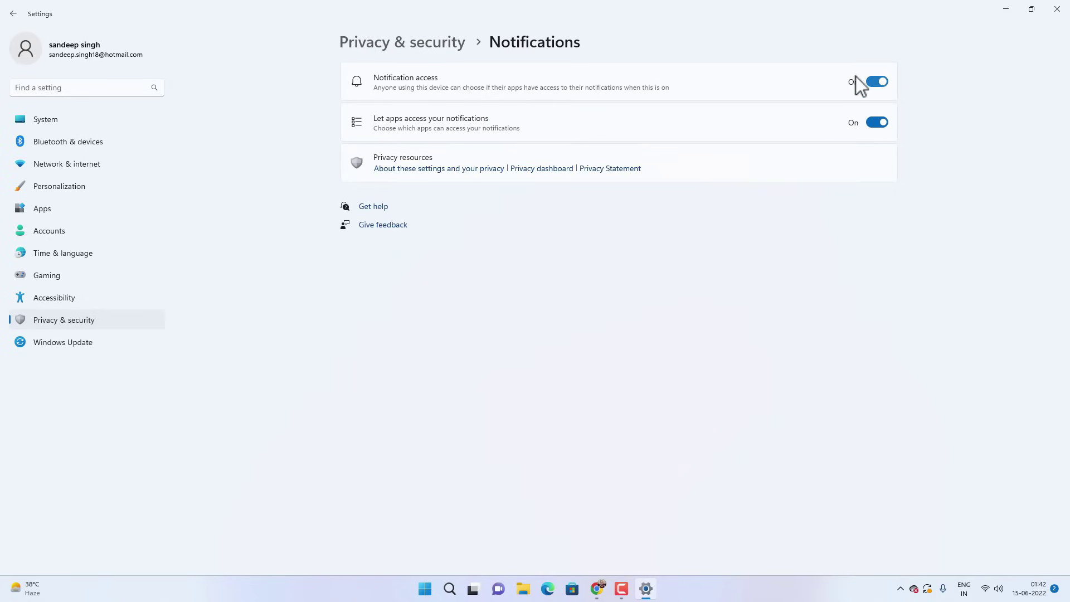
click(875, 82)
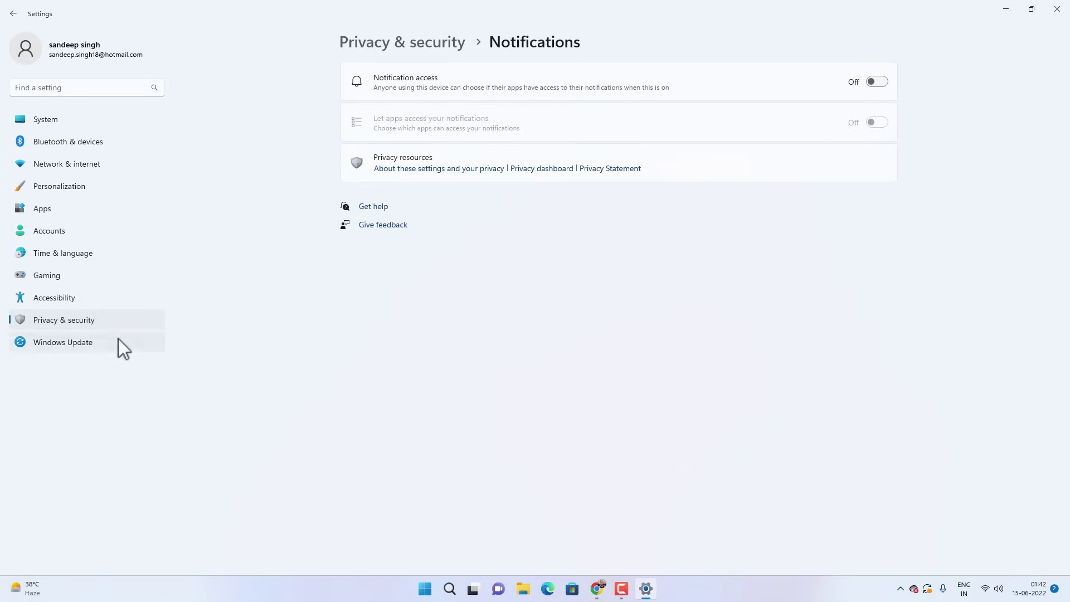
click(77, 322)
scroll(492, 417, down, 4)
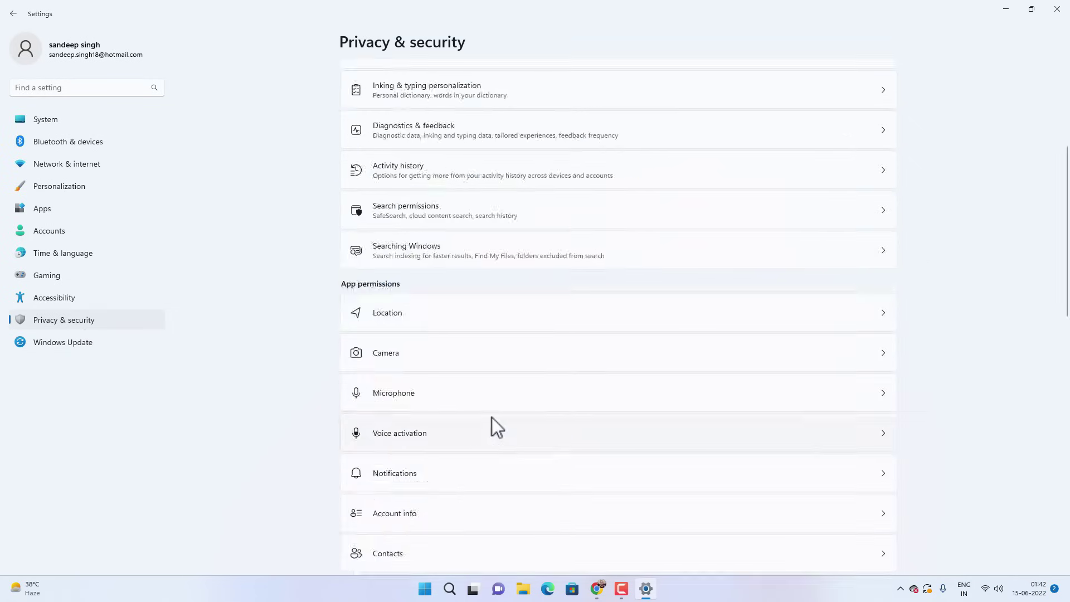
scroll(492, 417, down, 5)
scroll(489, 409, down, 3)
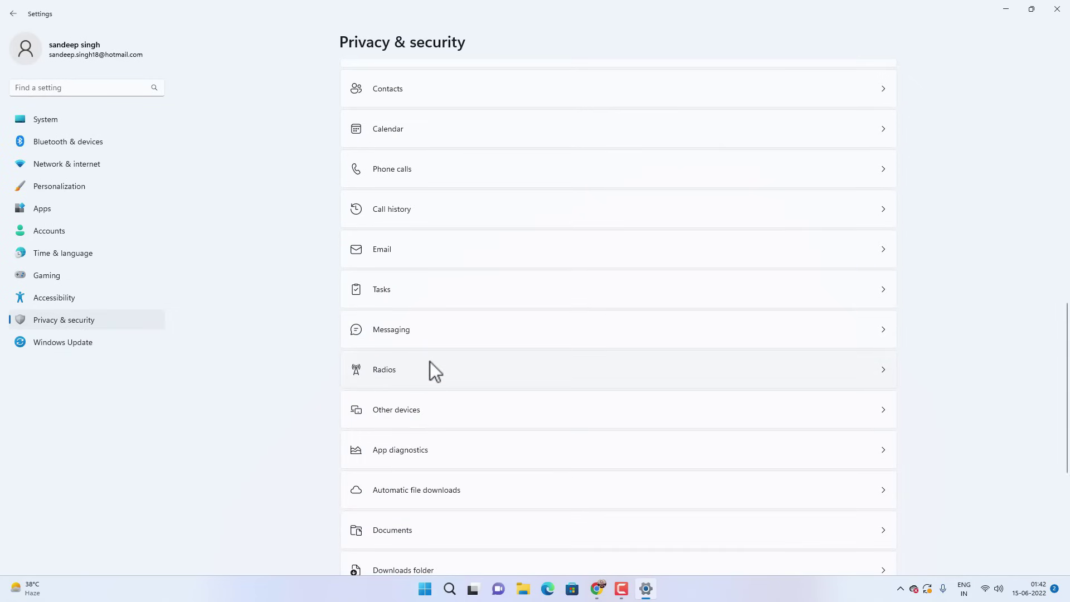
- Turn off apps' access to text messages on the Messaging permission page
click(446, 334)
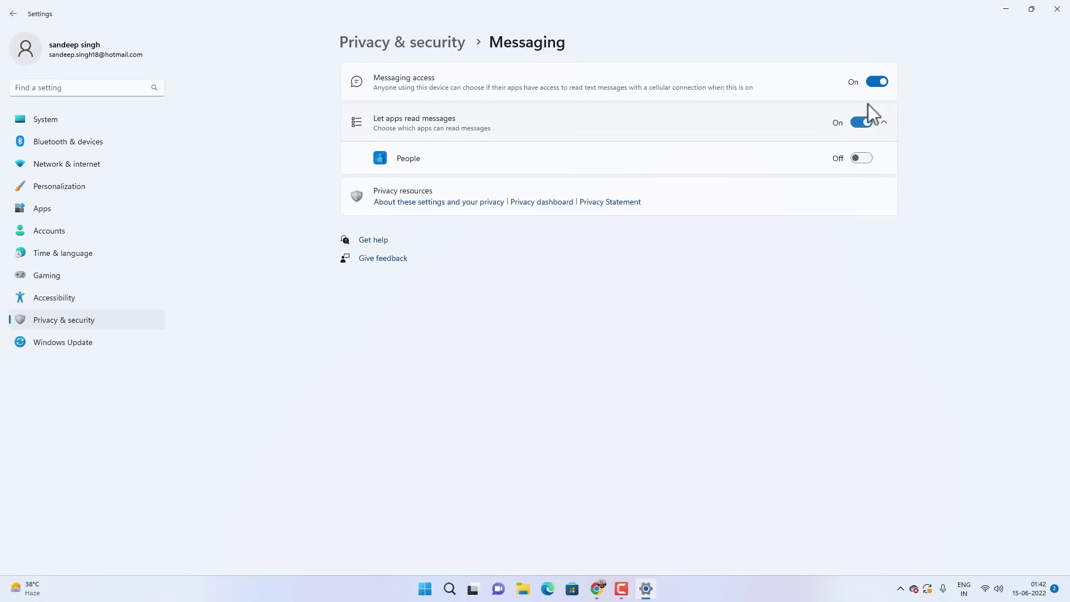
click(874, 84)
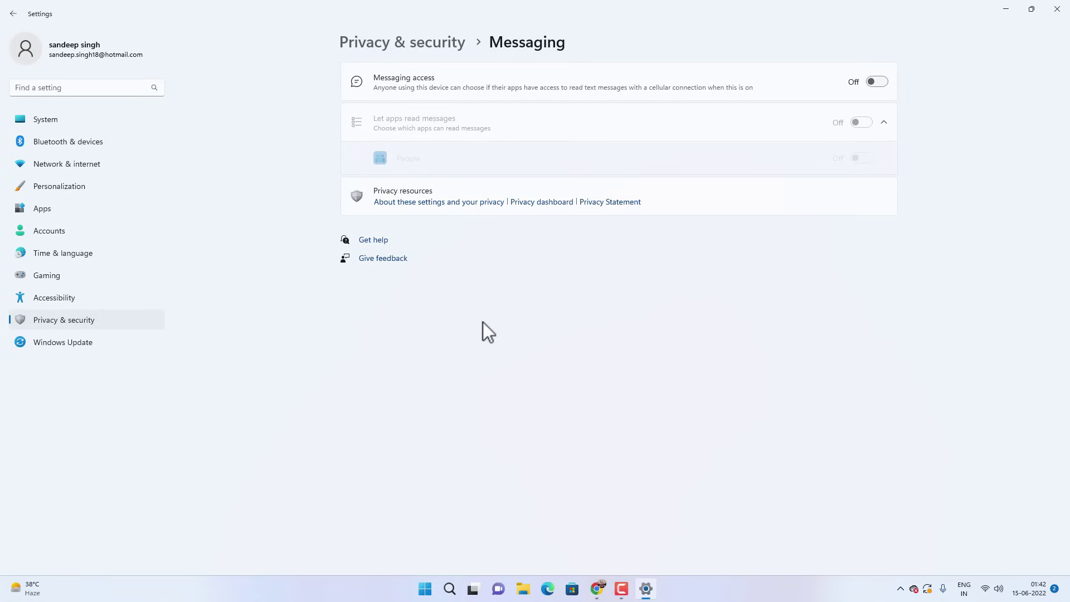
click(79, 320)
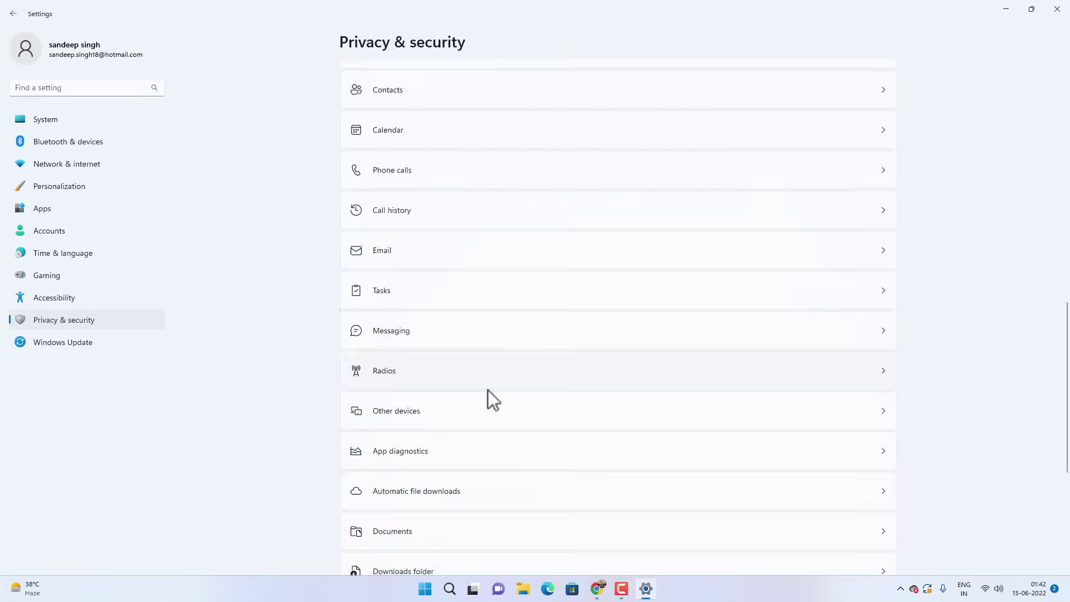
- Check Radios without changing radio control, then scroll through the Privacy & security list
click(454, 376)
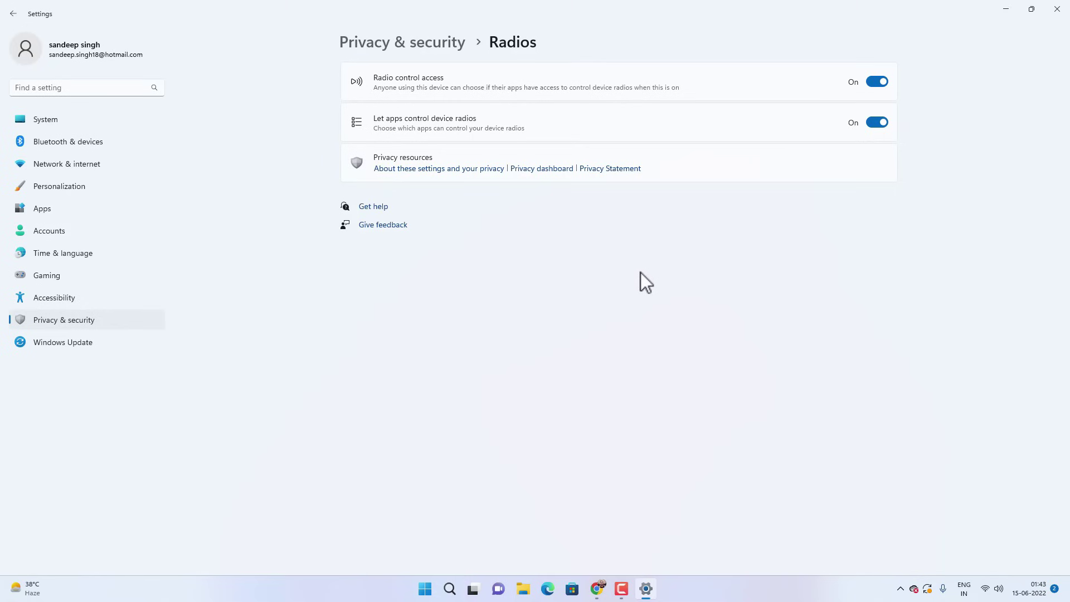
click(101, 323)
scroll(573, 407, down, 3)
scroll(573, 407, down, 8)
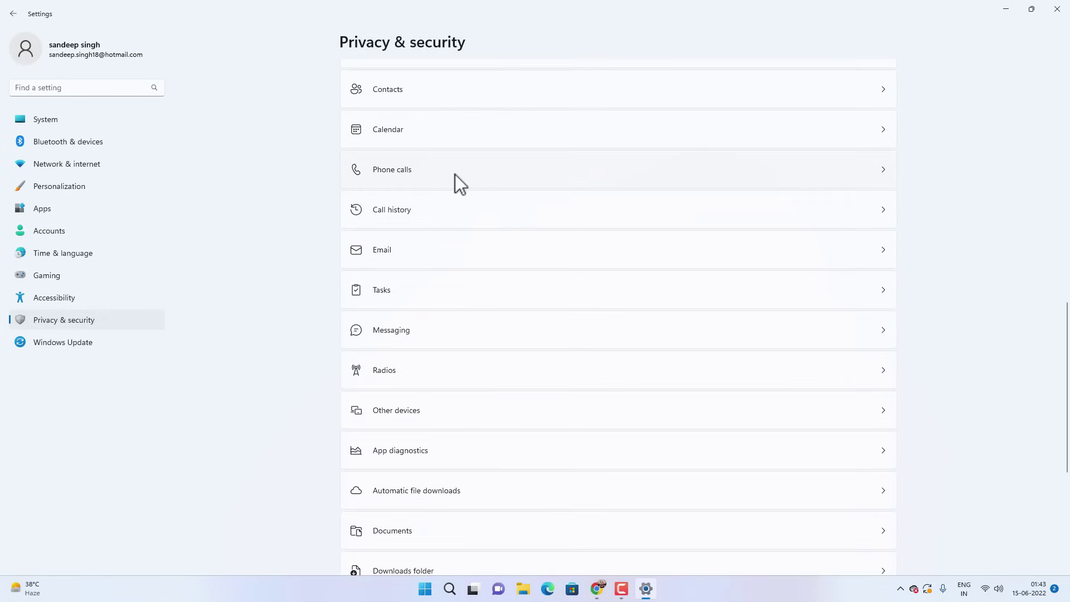
scroll(455, 174, up, 2)
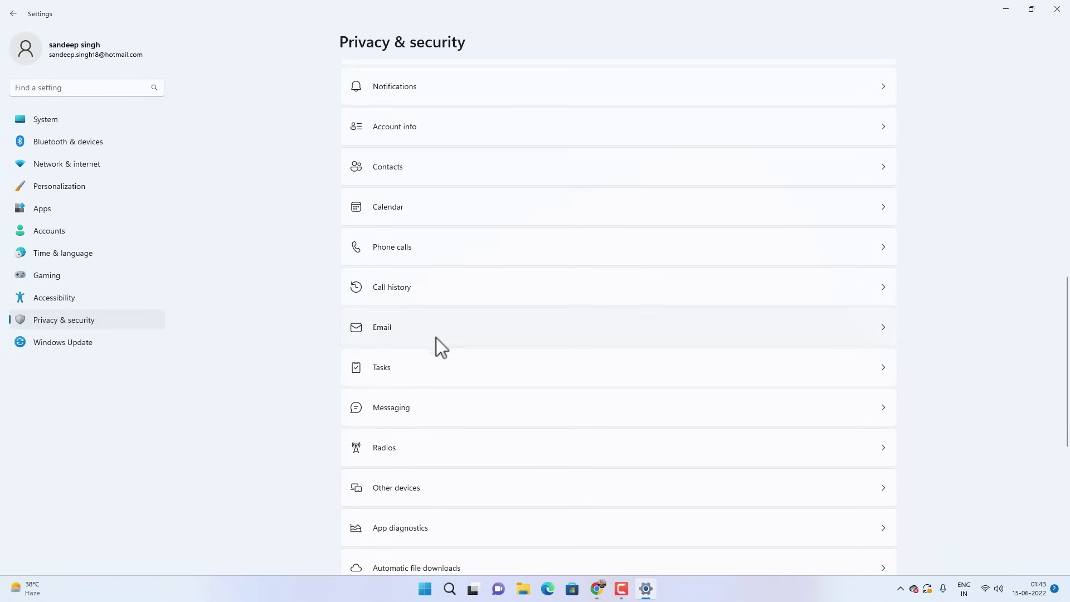
scroll(436, 337, down, 6)
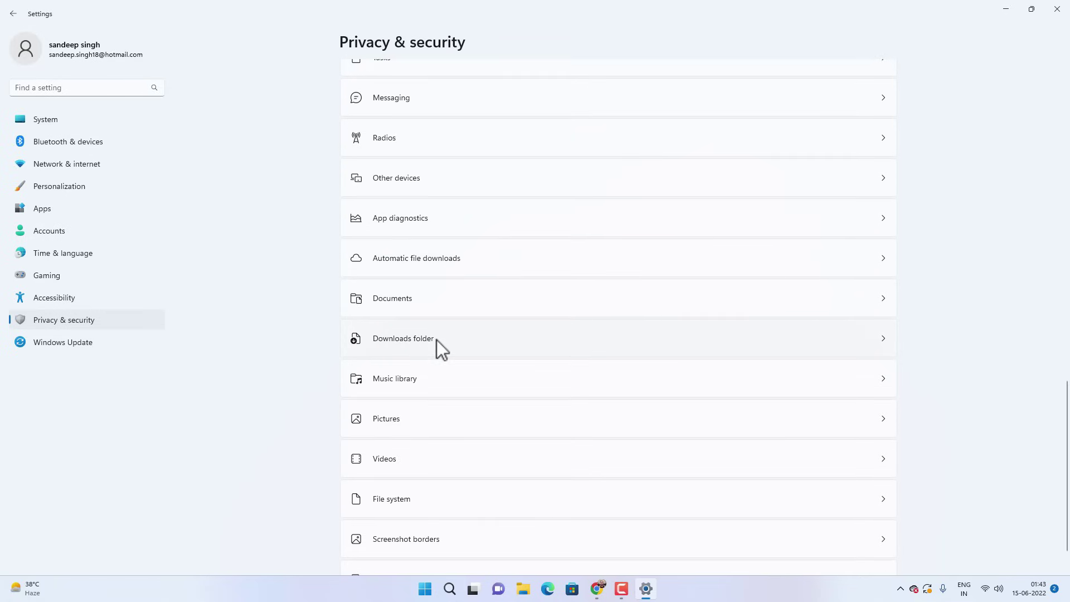
scroll(437, 339, down, 1)
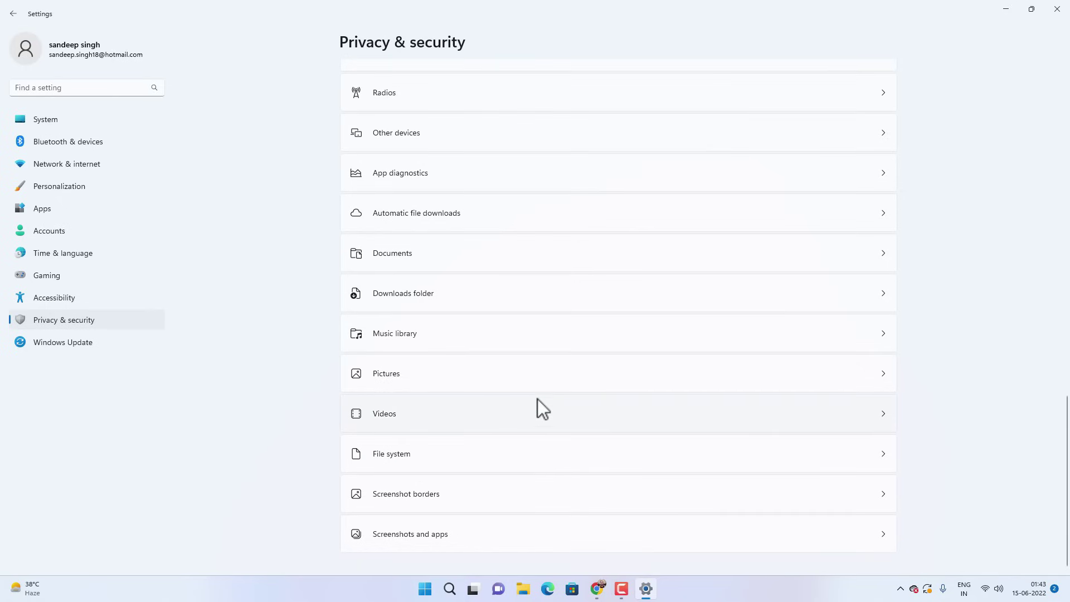
scroll(513, 373, up, 4)
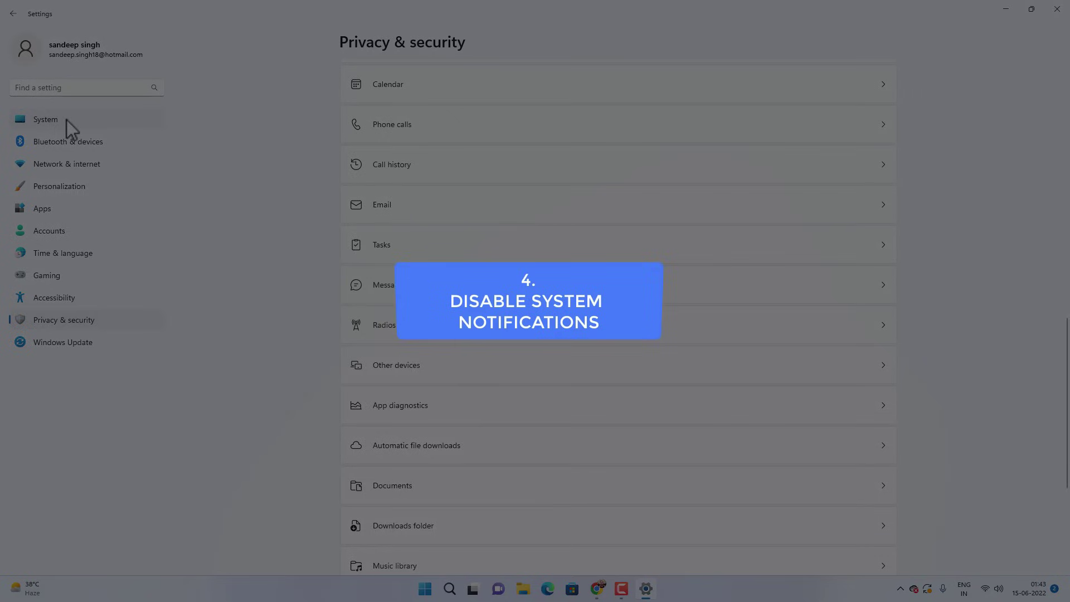
- Open System > Notifications and expand Additional settings below the per-app notification list
click(65, 120)
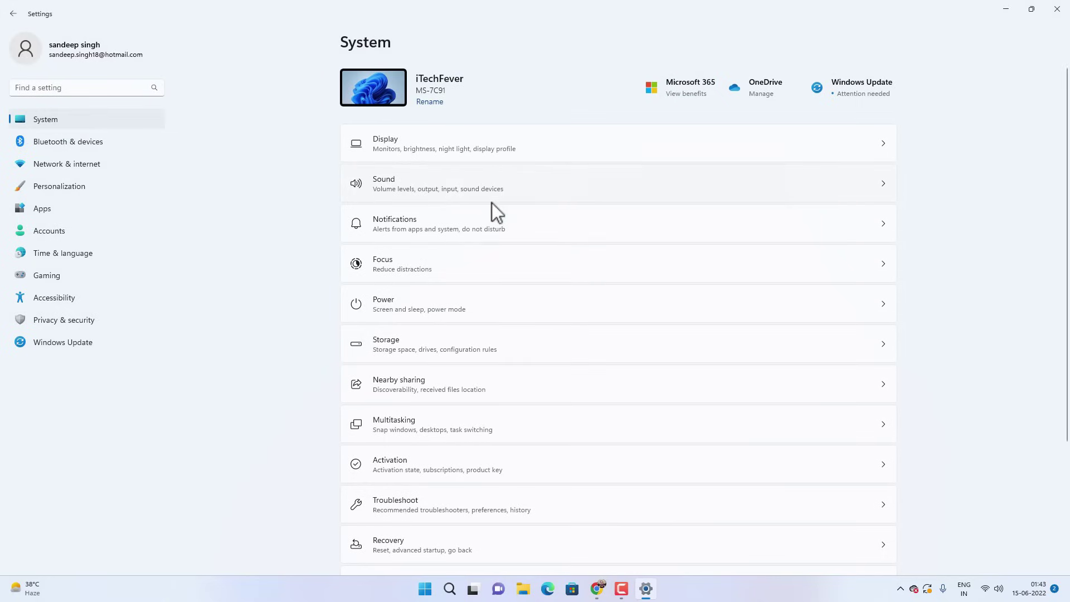
click(440, 222)
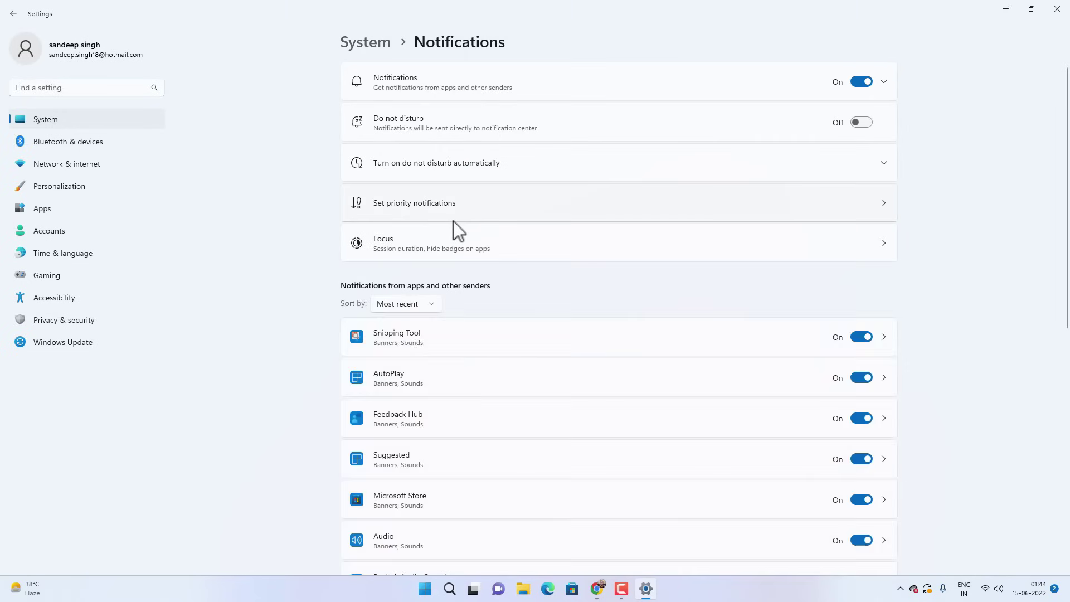
scroll(499, 246, down, 8)
click(538, 493)
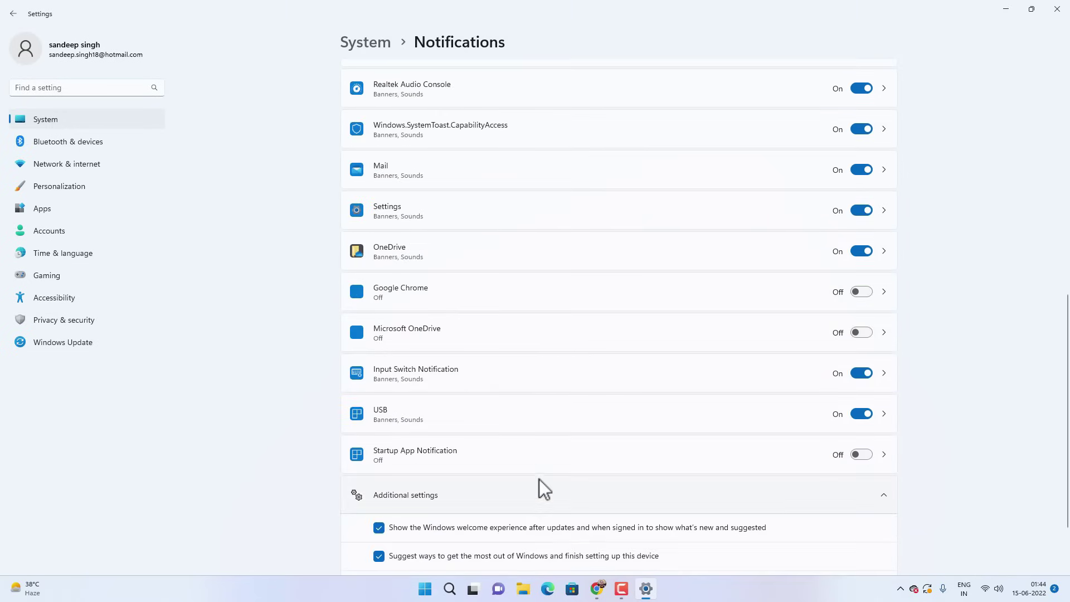
scroll(539, 479, down, 2)
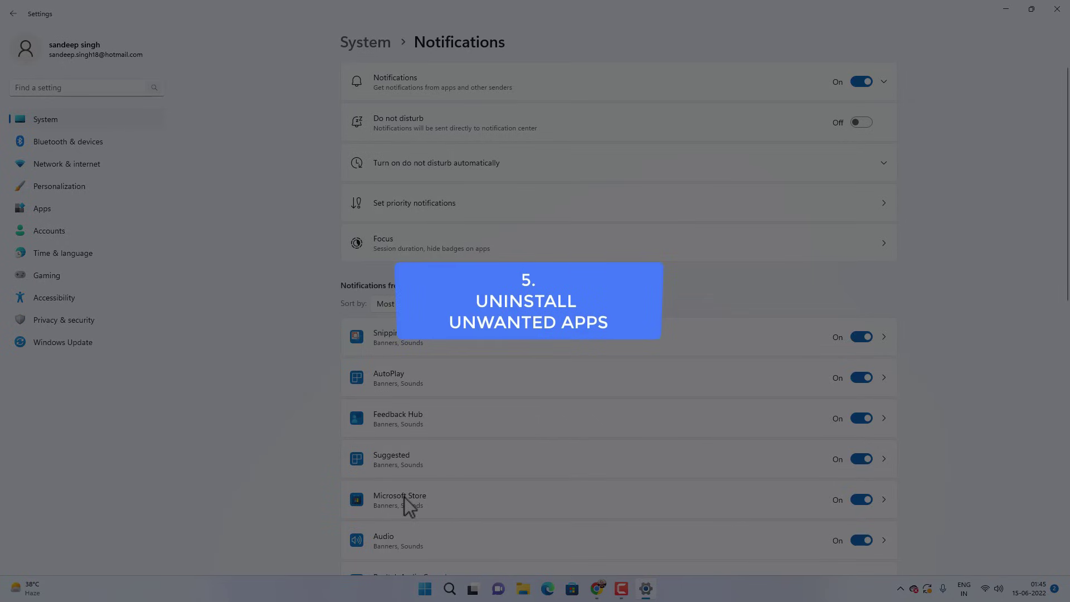
- Go to the Installed apps list under Apps in Settings
click(72, 120)
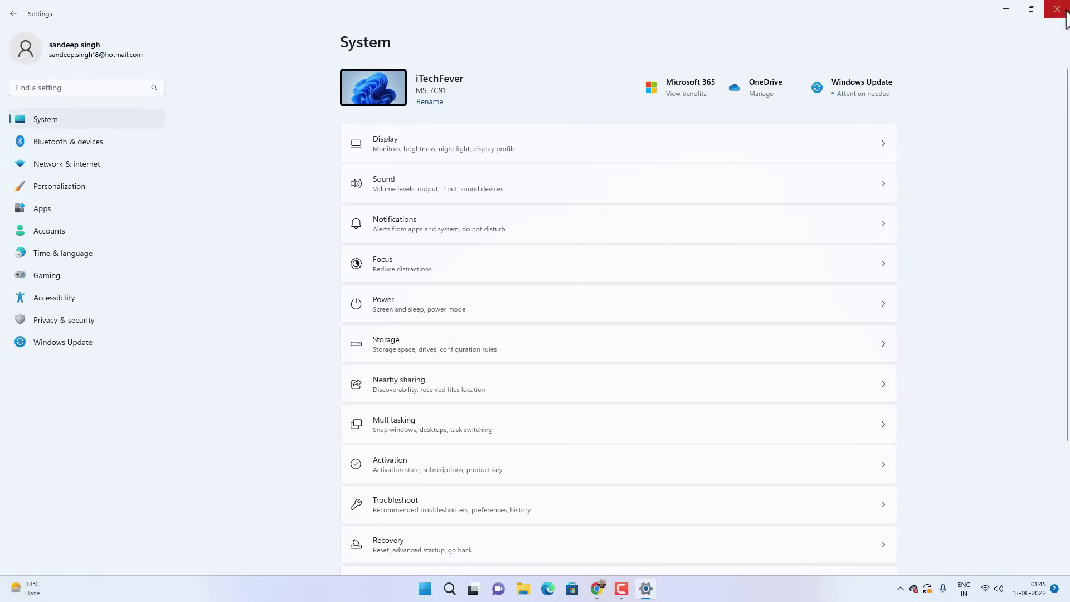
click(1058, 9)
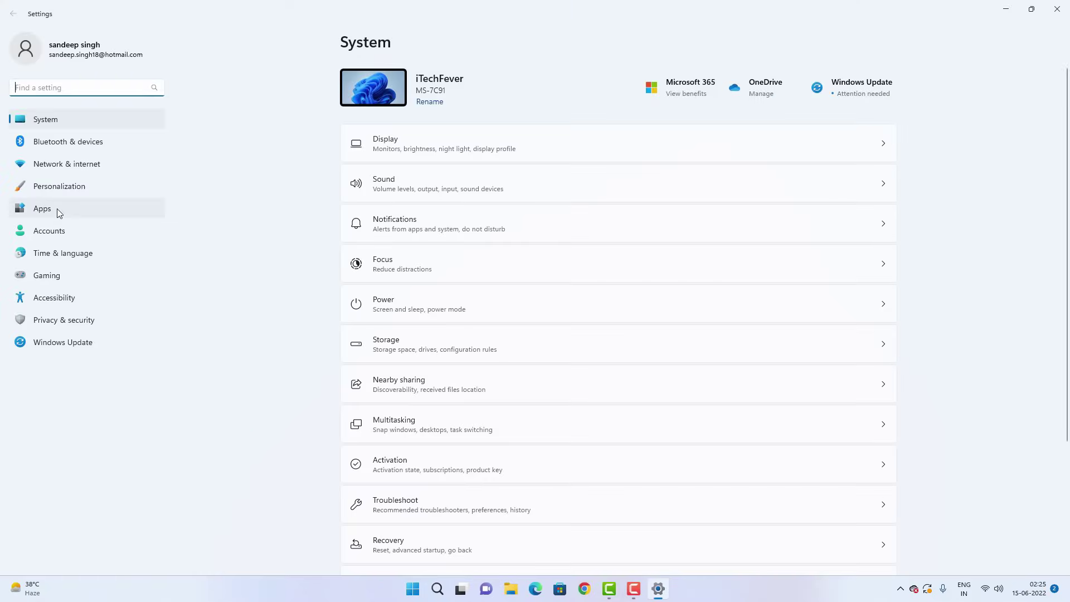
click(58, 210)
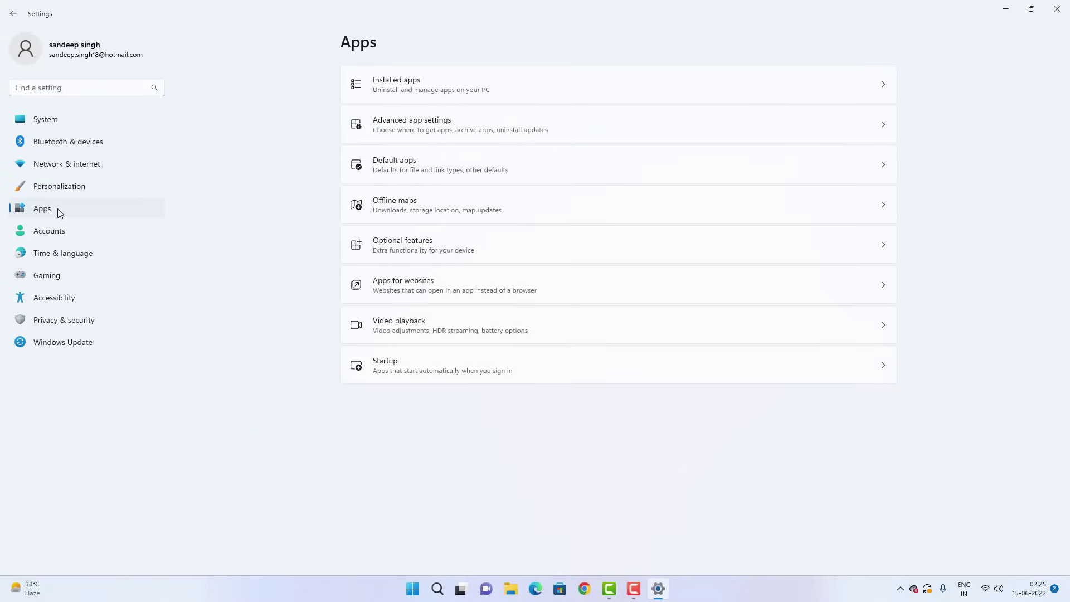
click(436, 89)
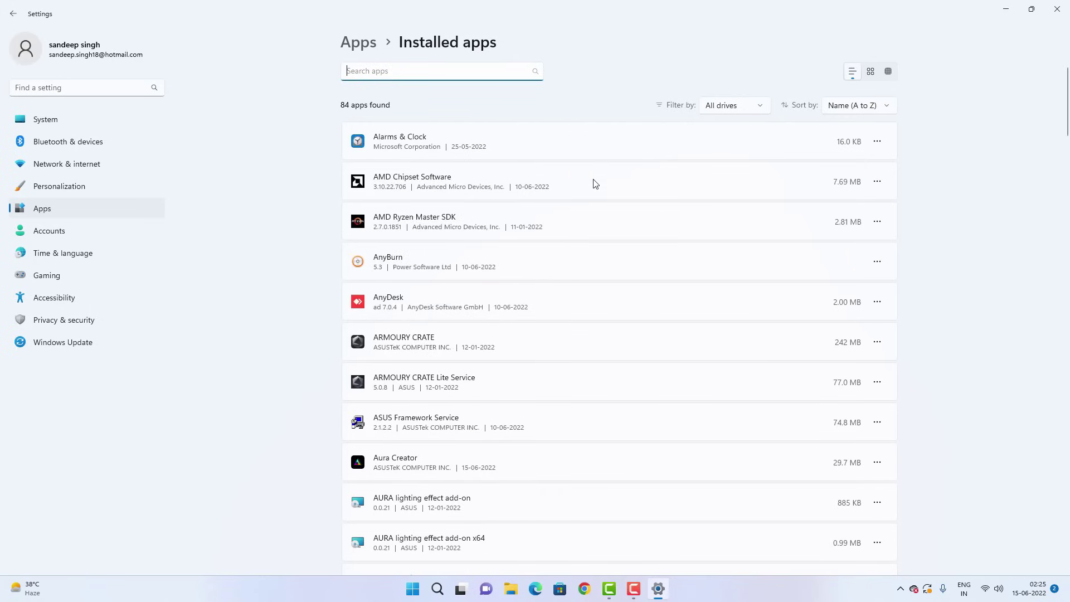
- Uninstall the Facebook and Feedback Hub apps
scroll(664, 218, down, 7)
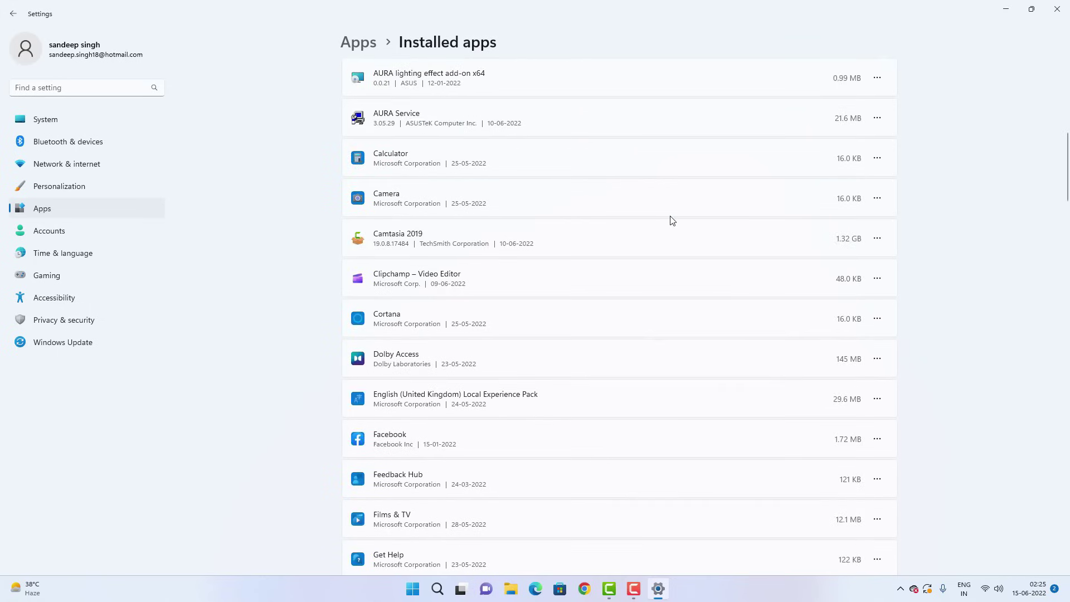
scroll(671, 220, down, 4)
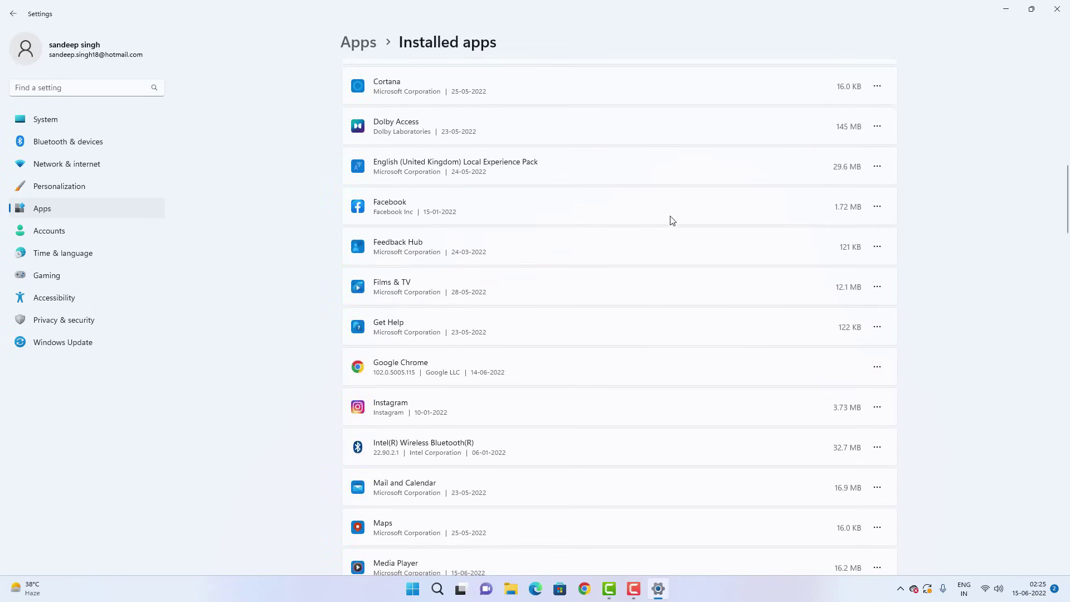
click(877, 206)
click(772, 266)
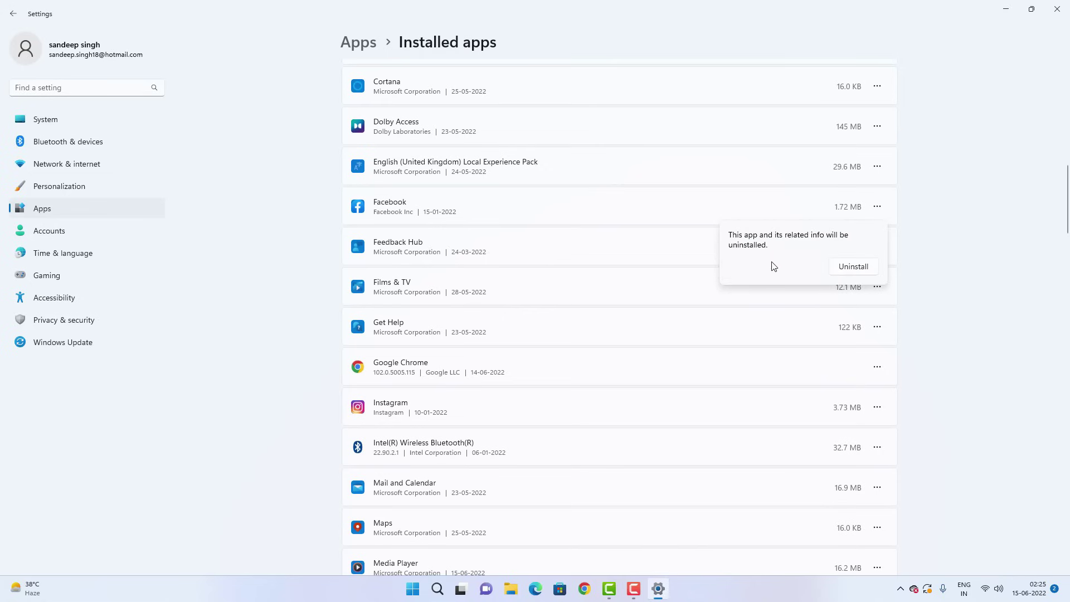
click(851, 267)
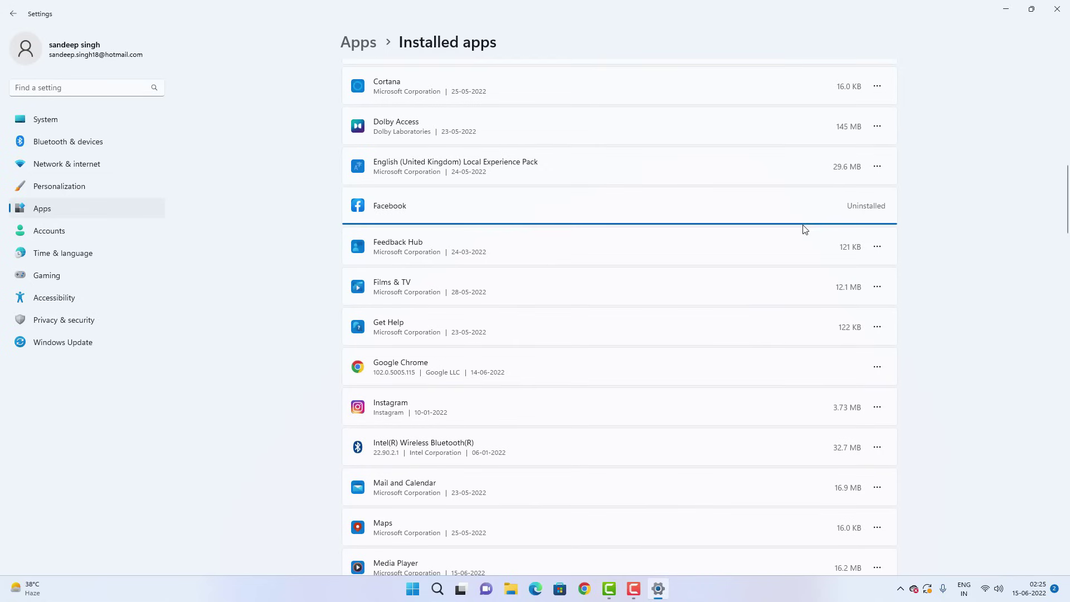
click(877, 246)
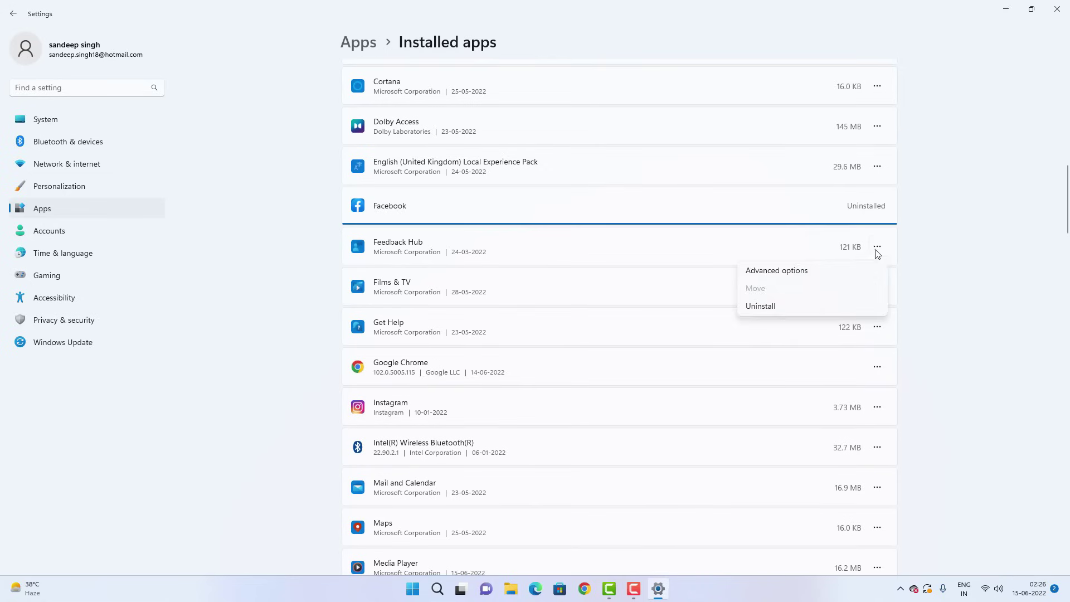
click(786, 308)
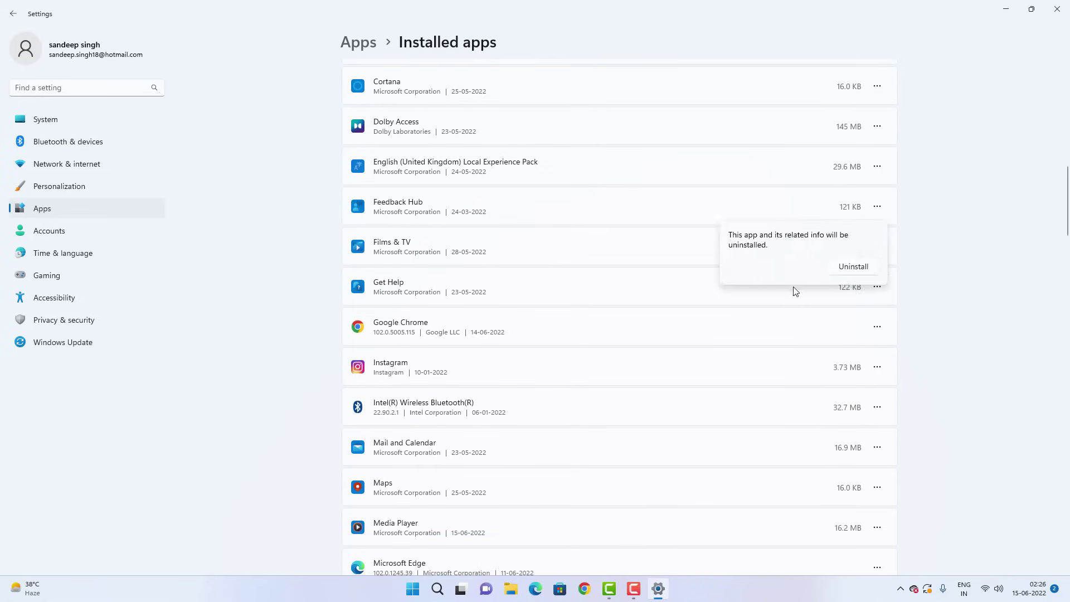
click(863, 272)
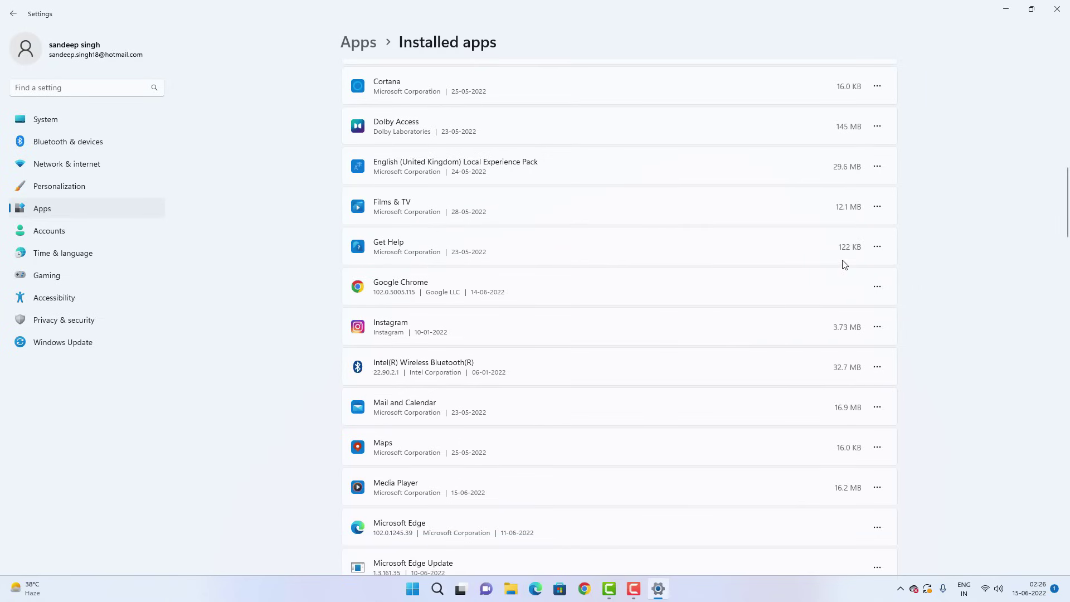
- Uninstall the Instagram app
scroll(879, 208, down, 3)
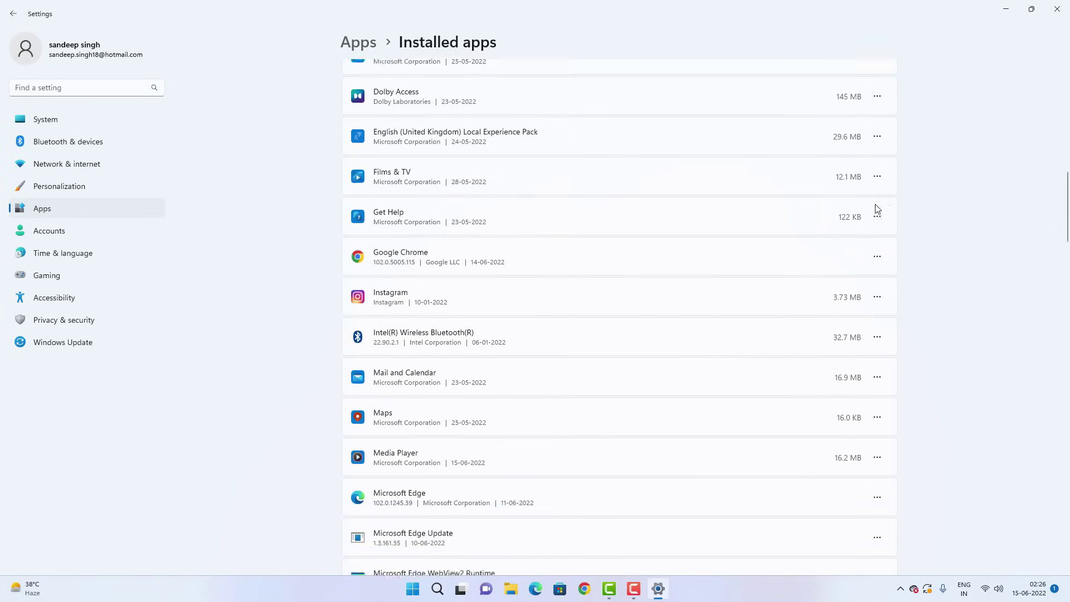
click(877, 172)
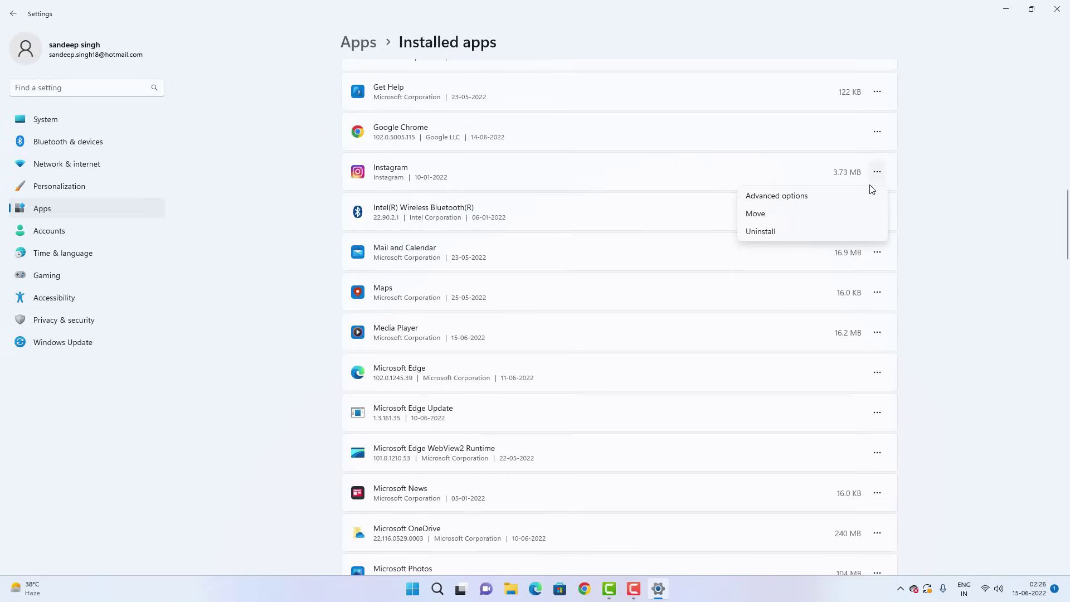
click(775, 231)
click(850, 233)
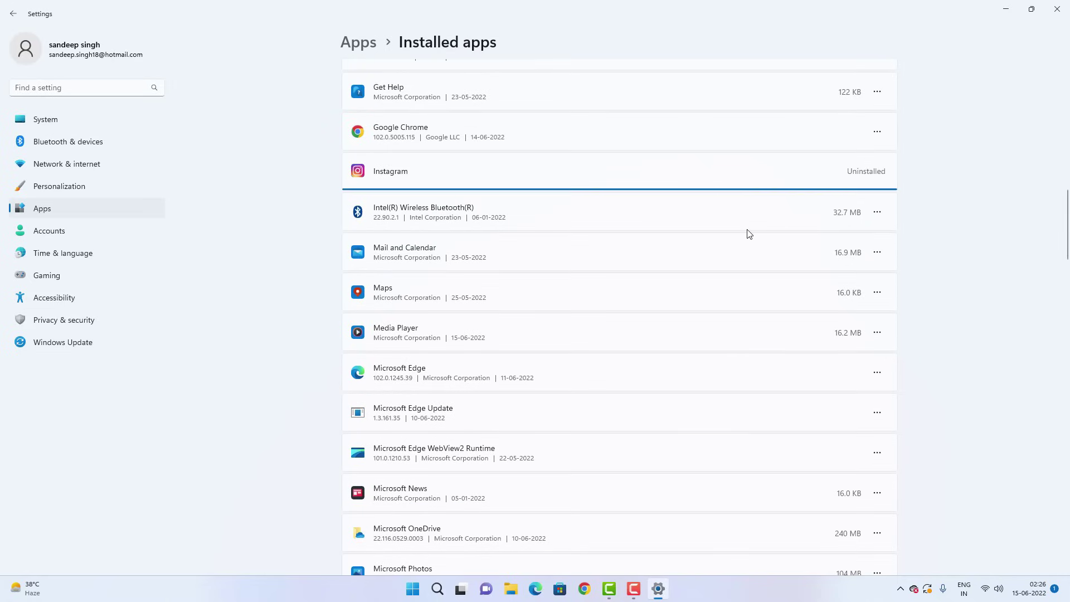
scroll(749, 234, down, 6)
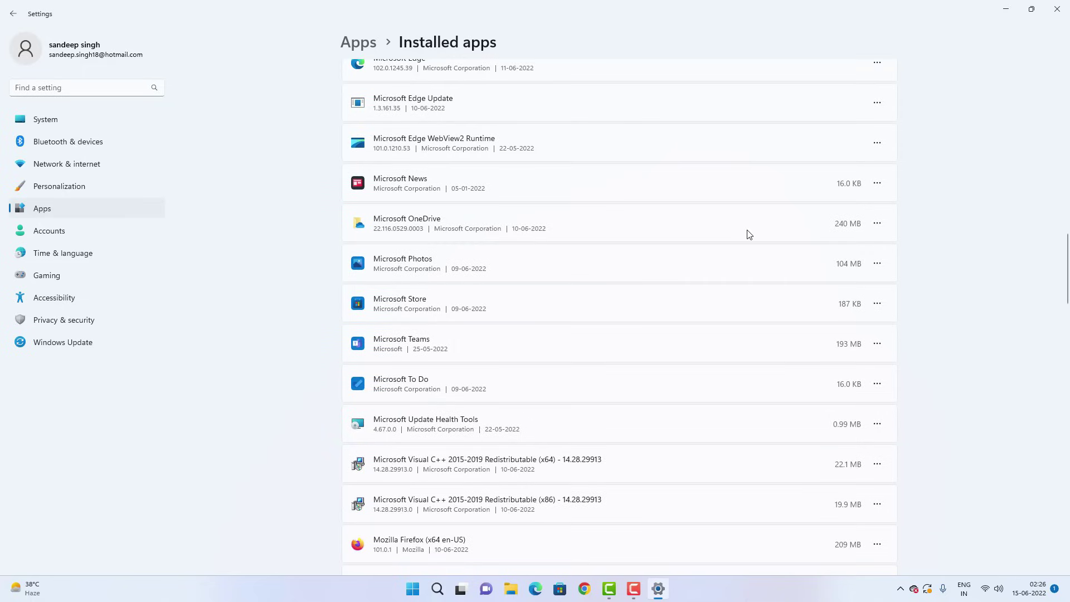
scroll(749, 234, down, 3)
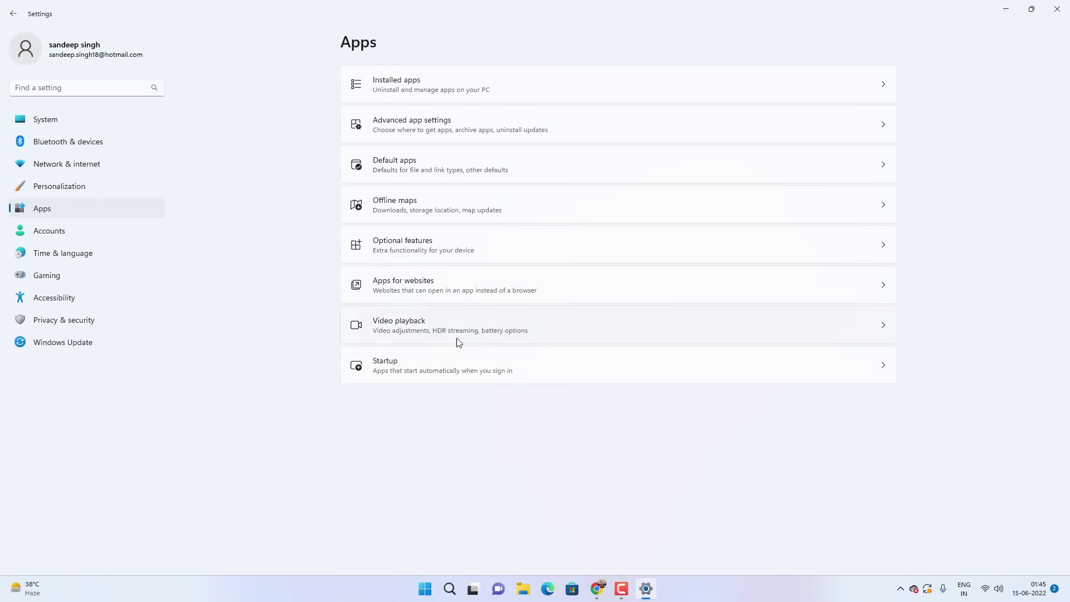
- Open the Startup apps list sorted by Status
click(464, 371)
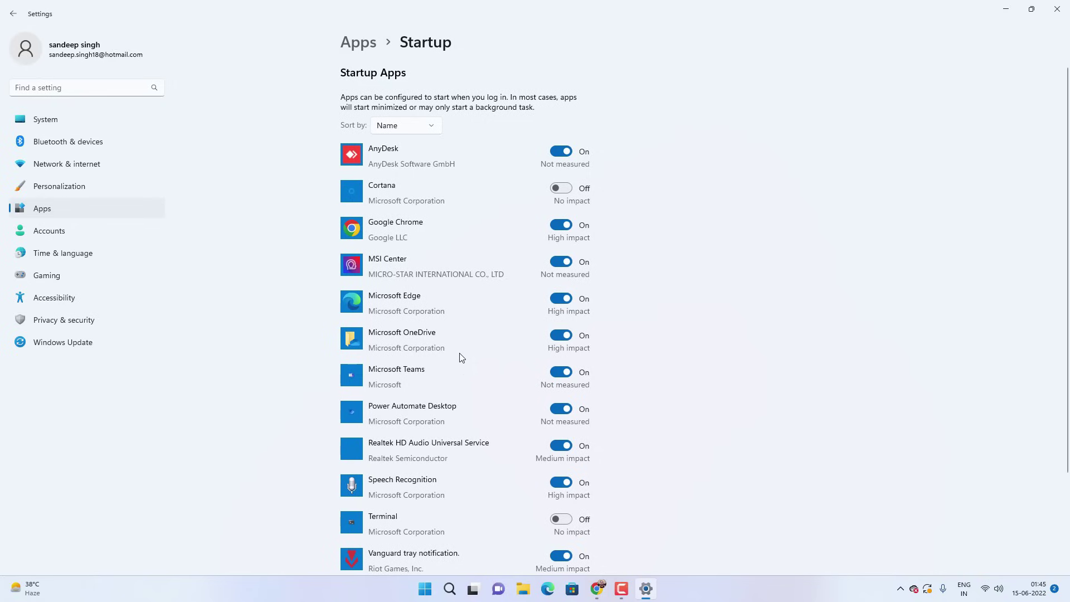
click(409, 125)
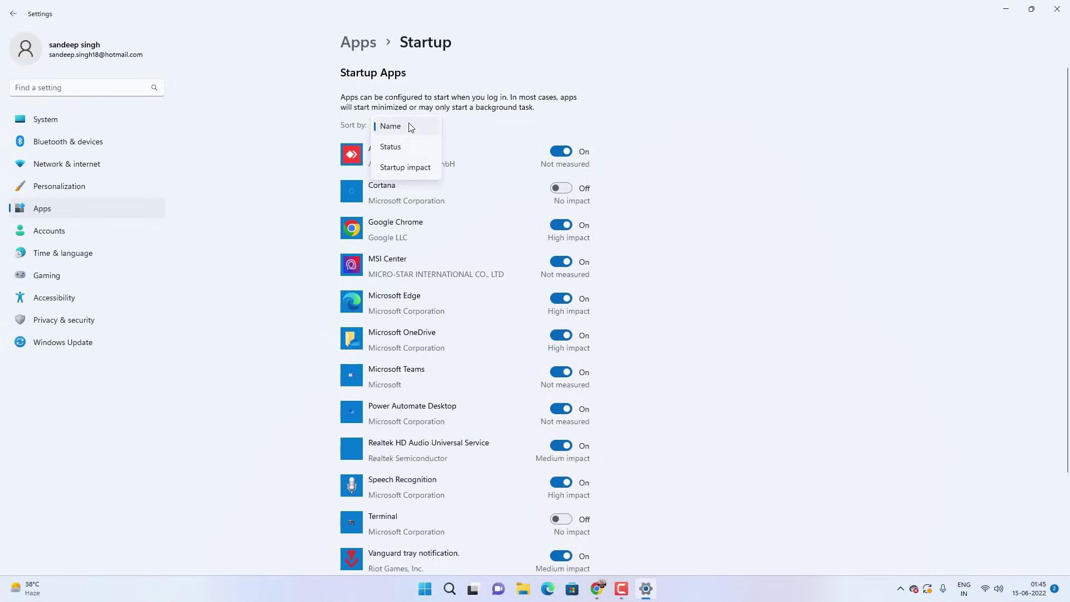
click(406, 148)
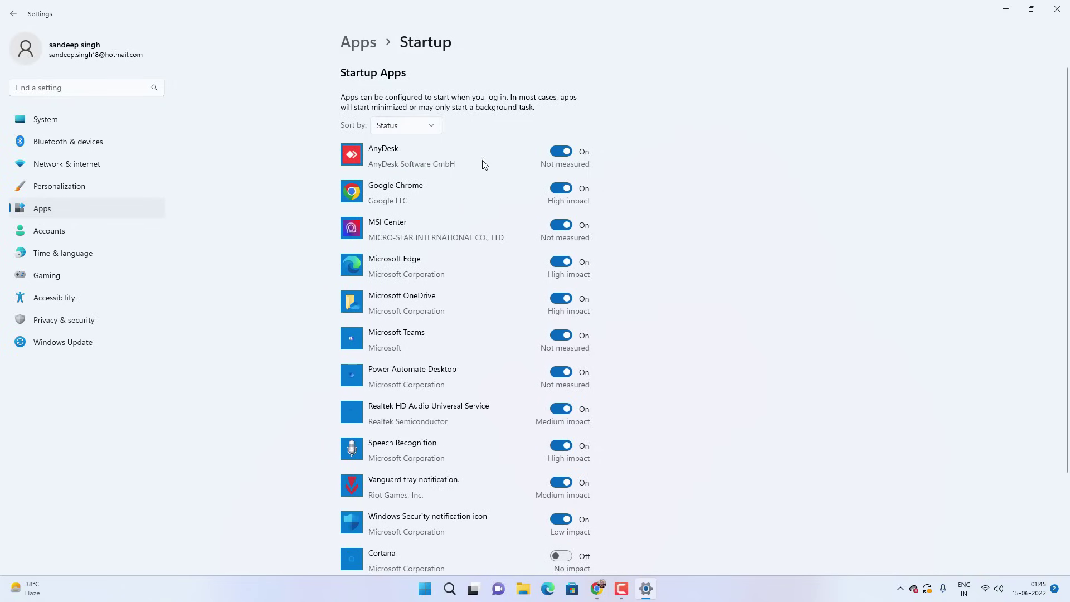
- Switch off startup for AnyDesk, Chrome, Edge, OneDrive, Teams, Power Automate Desktop and Speech Recognition
click(562, 152)
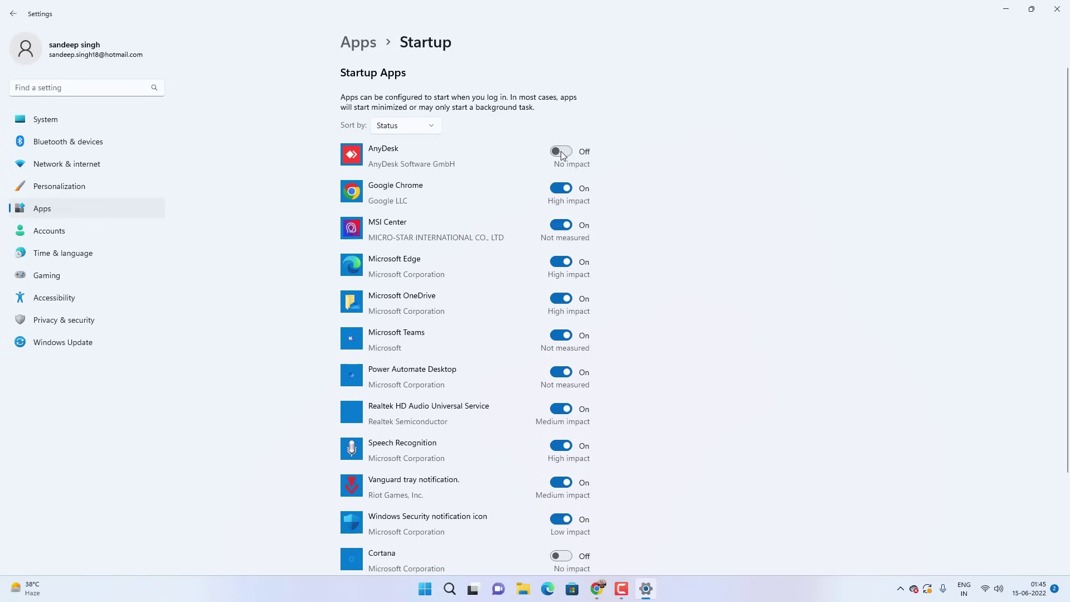
click(561, 189)
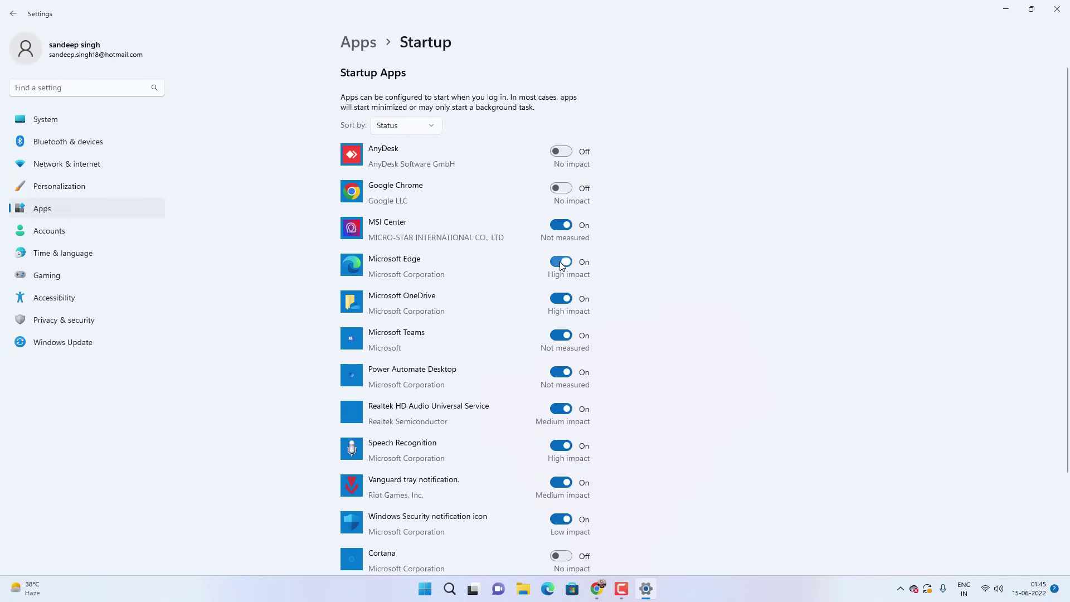
click(561, 262)
click(561, 299)
click(561, 335)
click(561, 373)
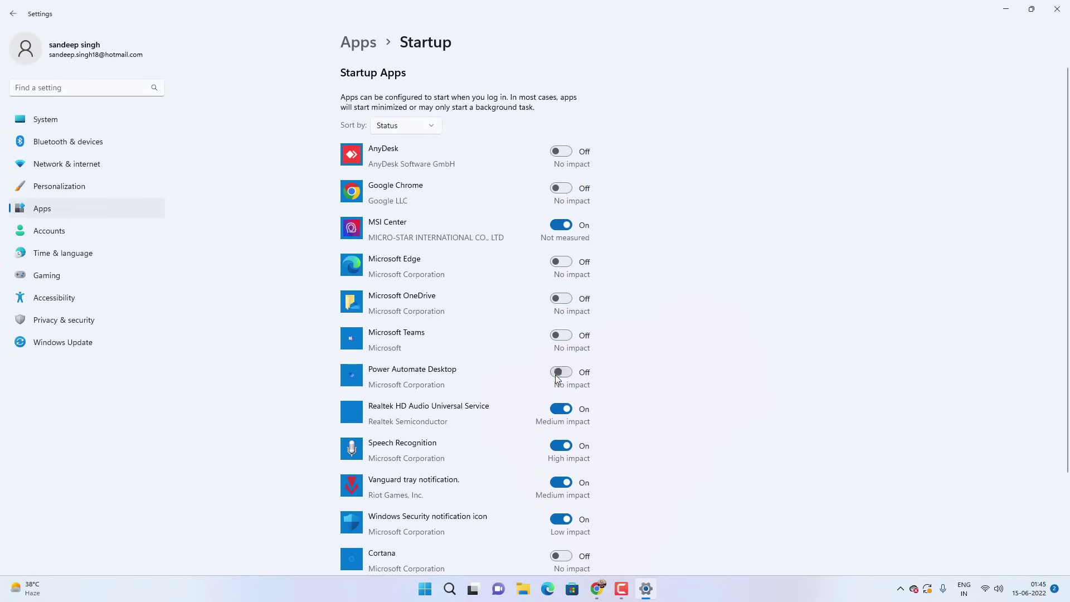
click(561, 446)
scroll(557, 445, down, 2)
scroll(557, 442, down, 1)
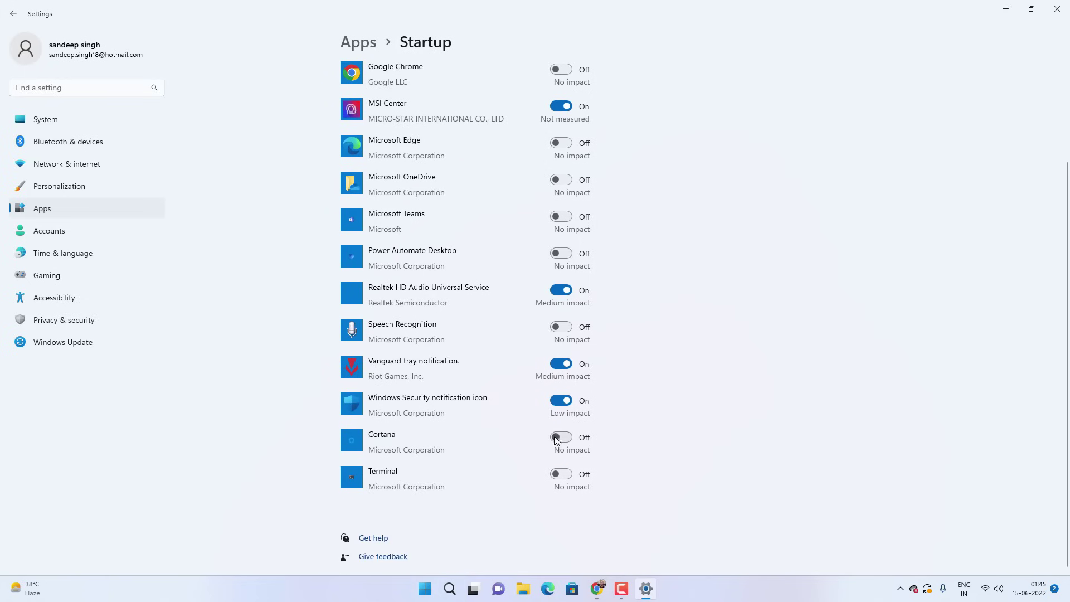
scroll(532, 385, up, 3)
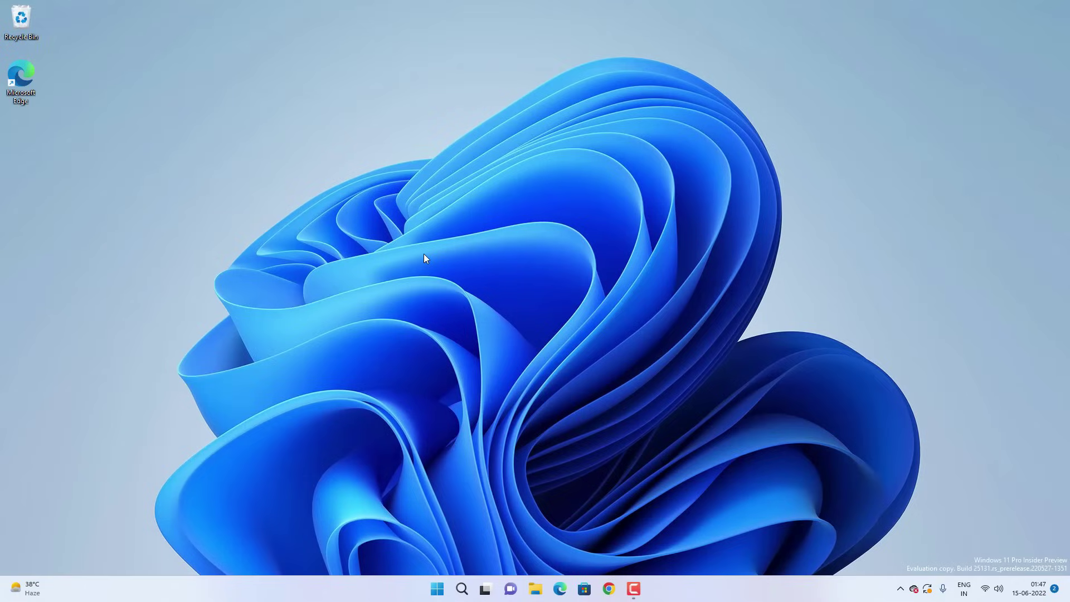
- Run sysdm.cpl and open Performance Options from the Advanced tab
key(super+r)
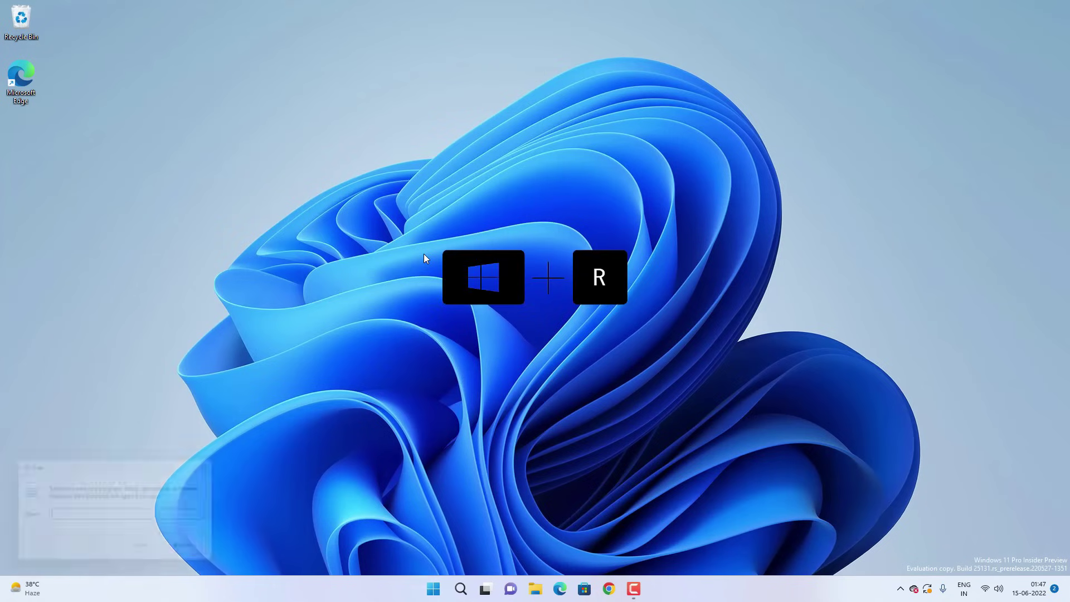
text(sysdm.cpl)
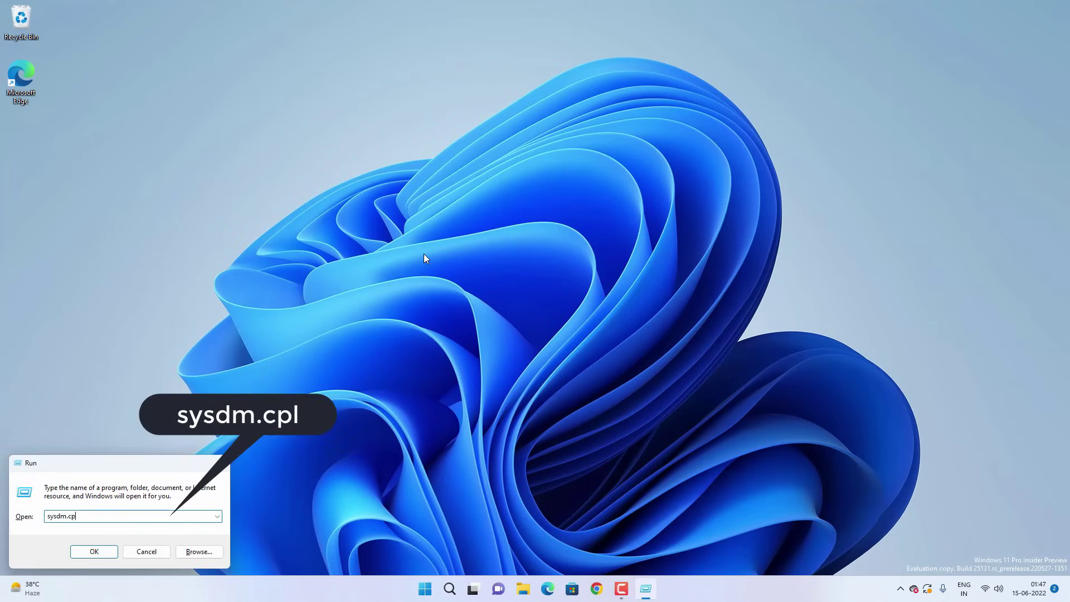
click(93, 552)
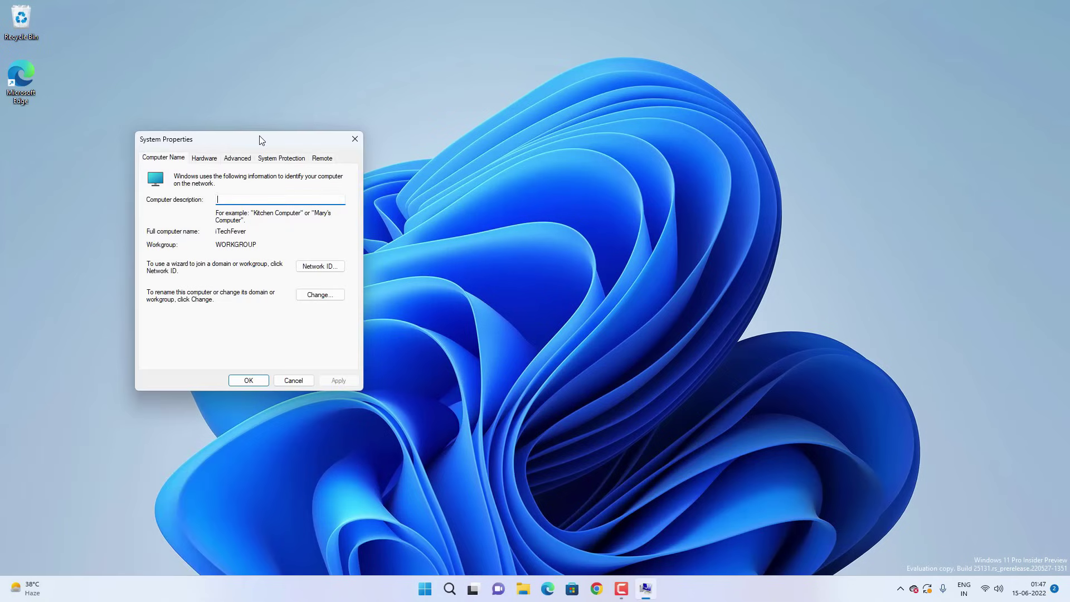
drag(263, 139, 363, 128)
click(341, 147)
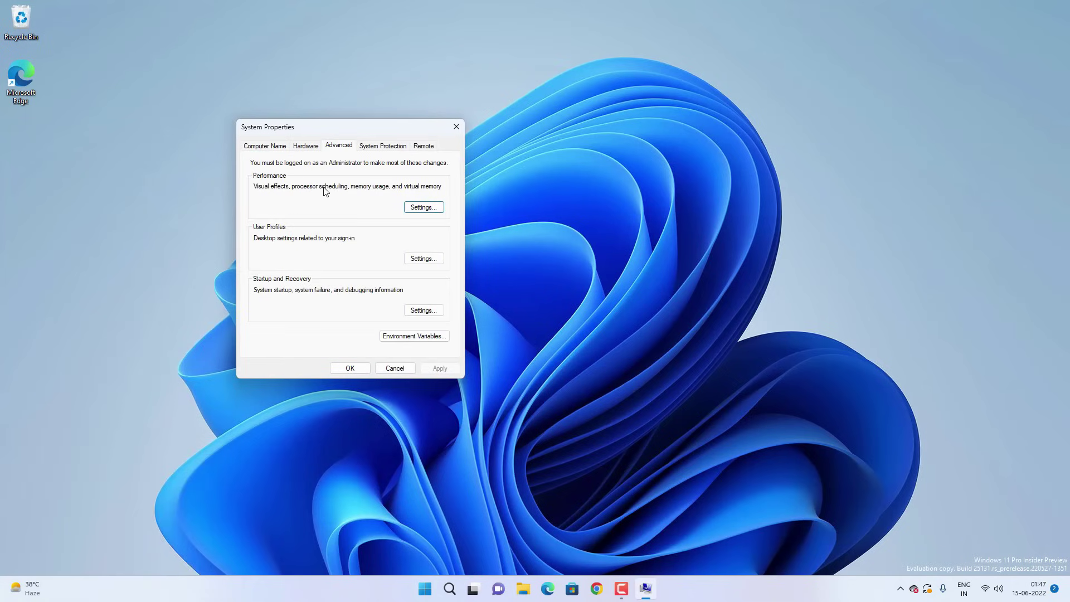
click(438, 209)
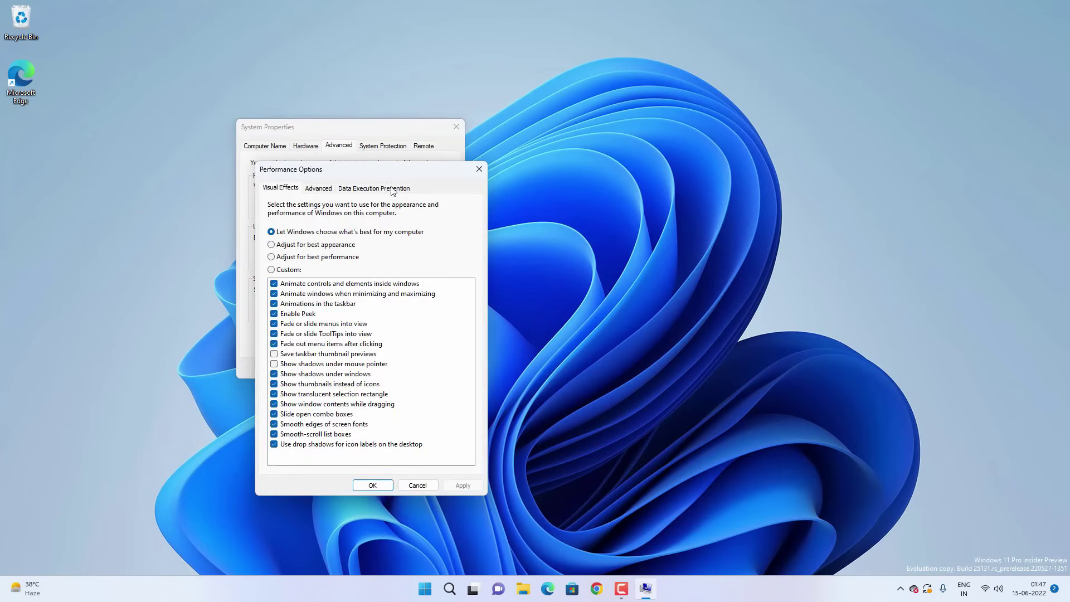
drag(384, 170, 406, 154)
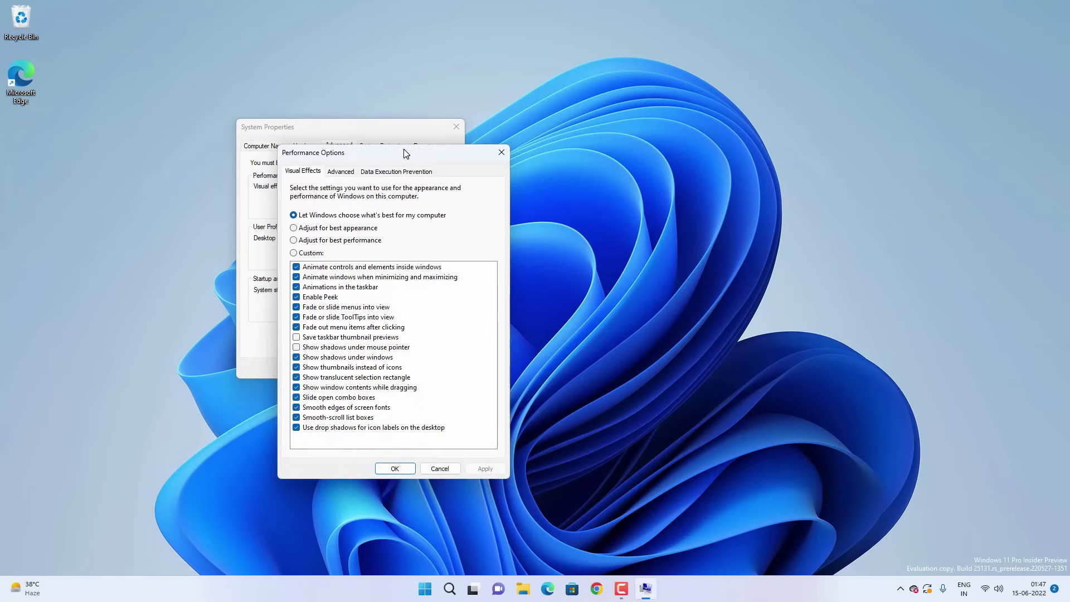
- Choose best performance, re-enable thumbnails, window dragging, smooth fonts, taskbar animations and previews, then apply
click(313, 242)
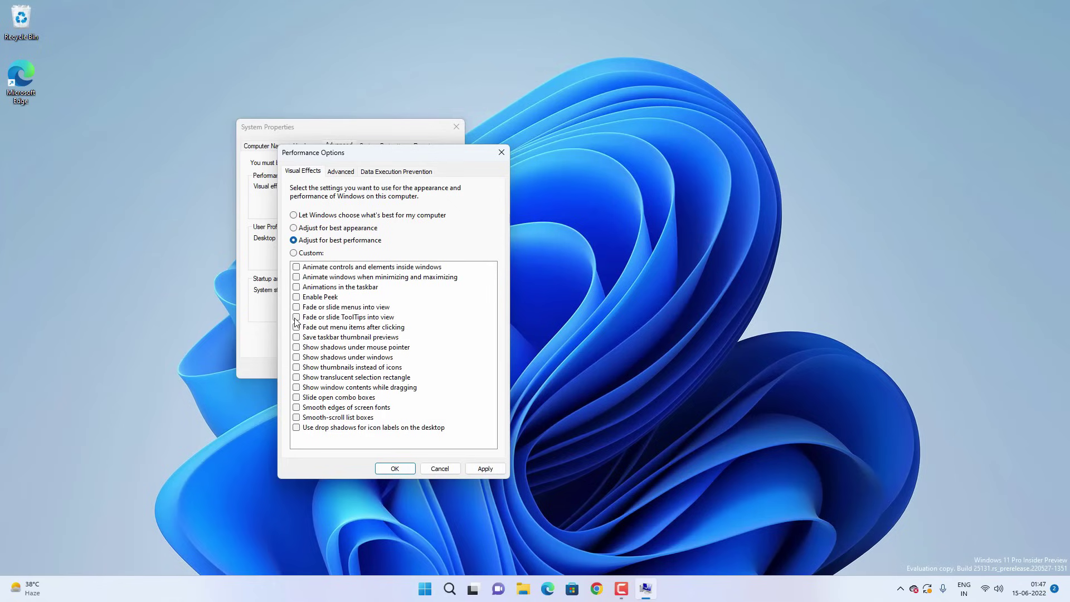
click(298, 368)
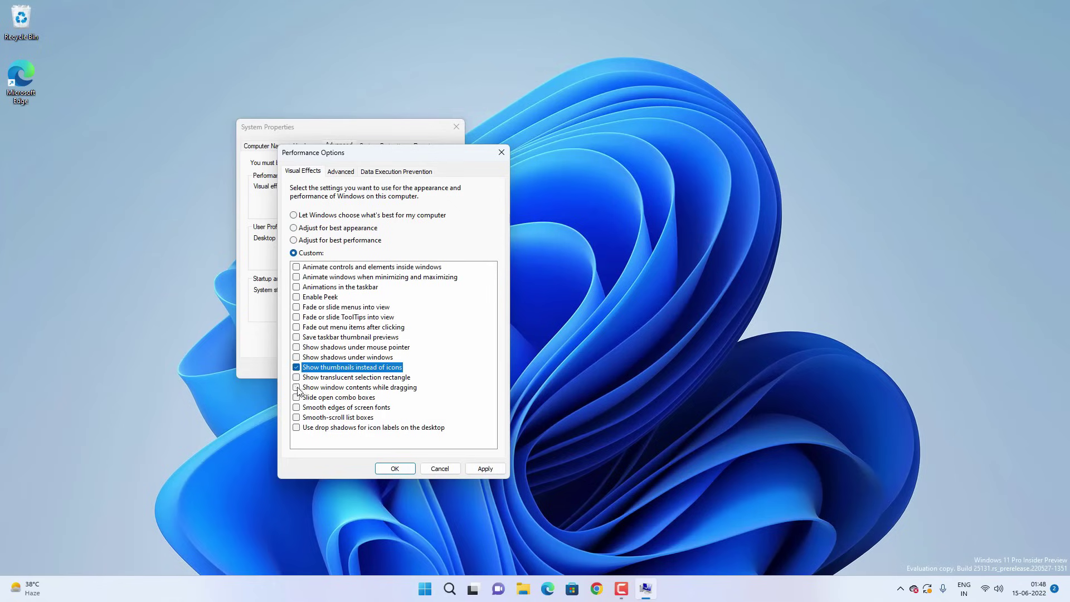
click(297, 388)
click(297, 408)
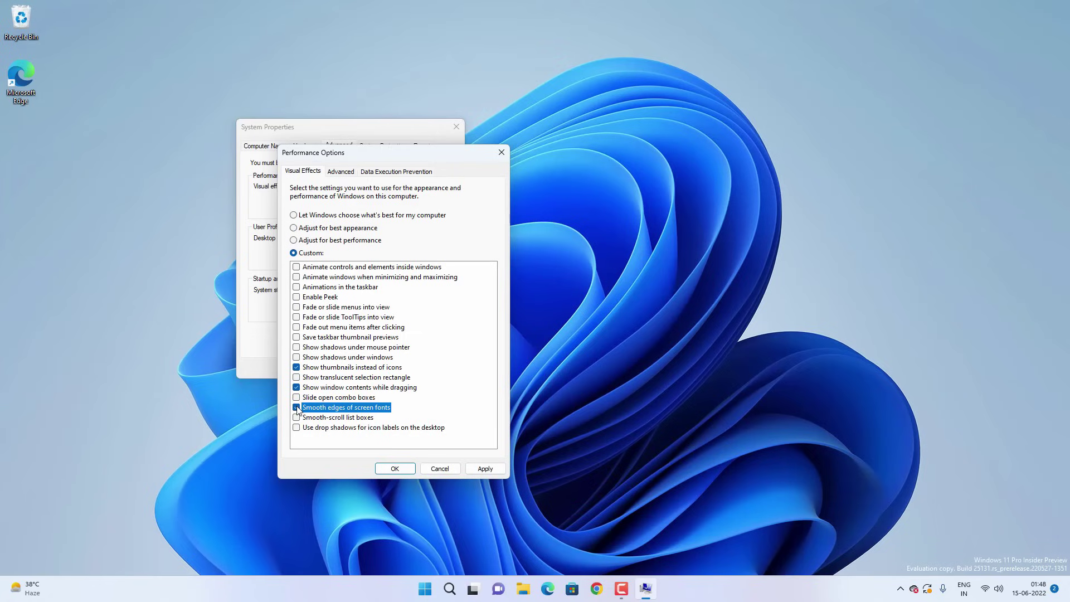
click(298, 287)
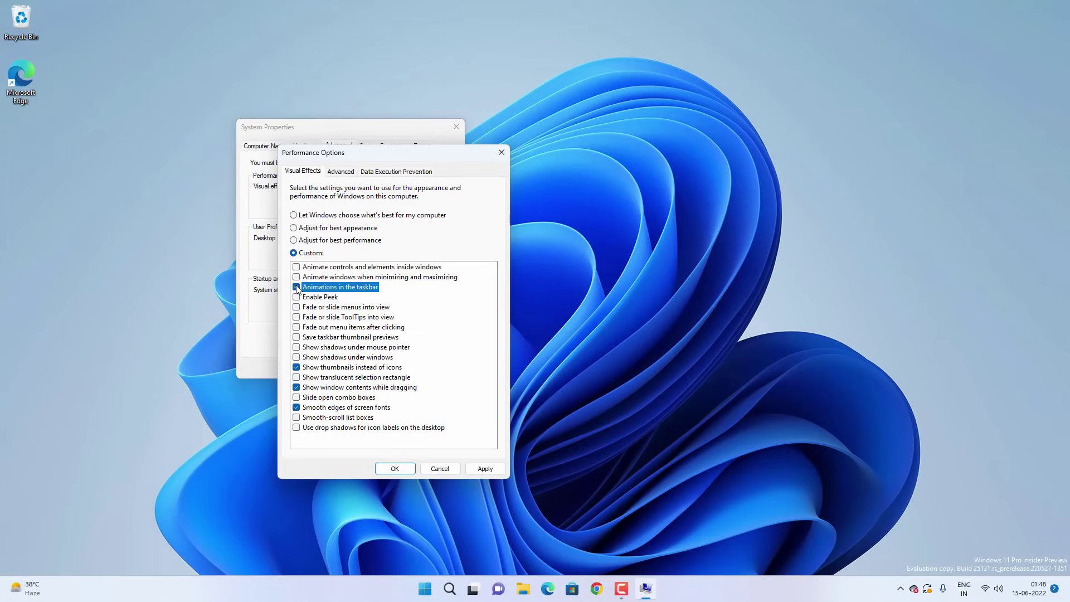
click(297, 338)
click(483, 469)
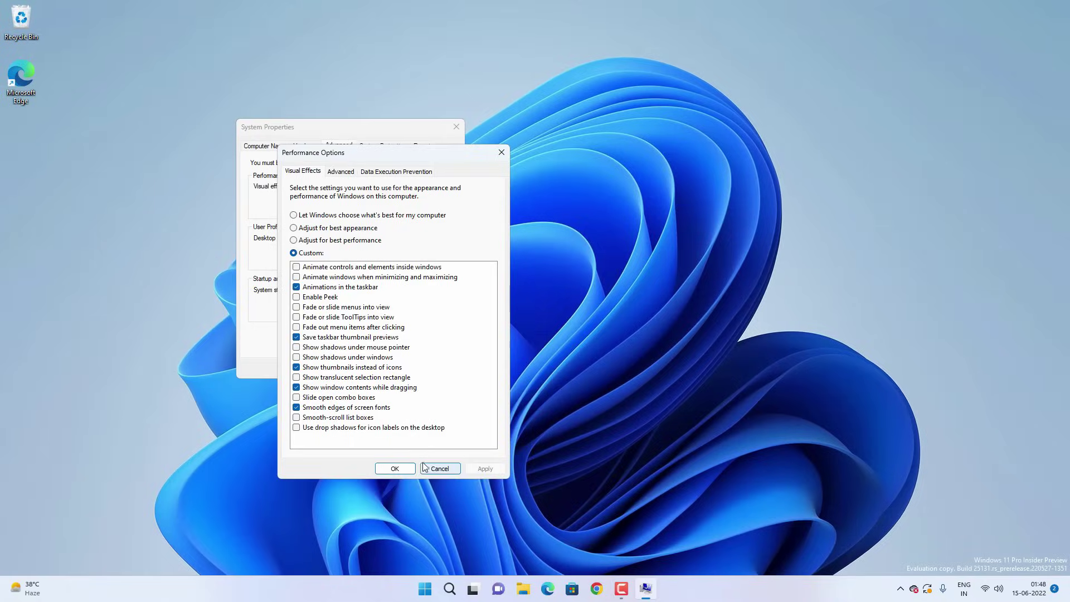
click(397, 469)
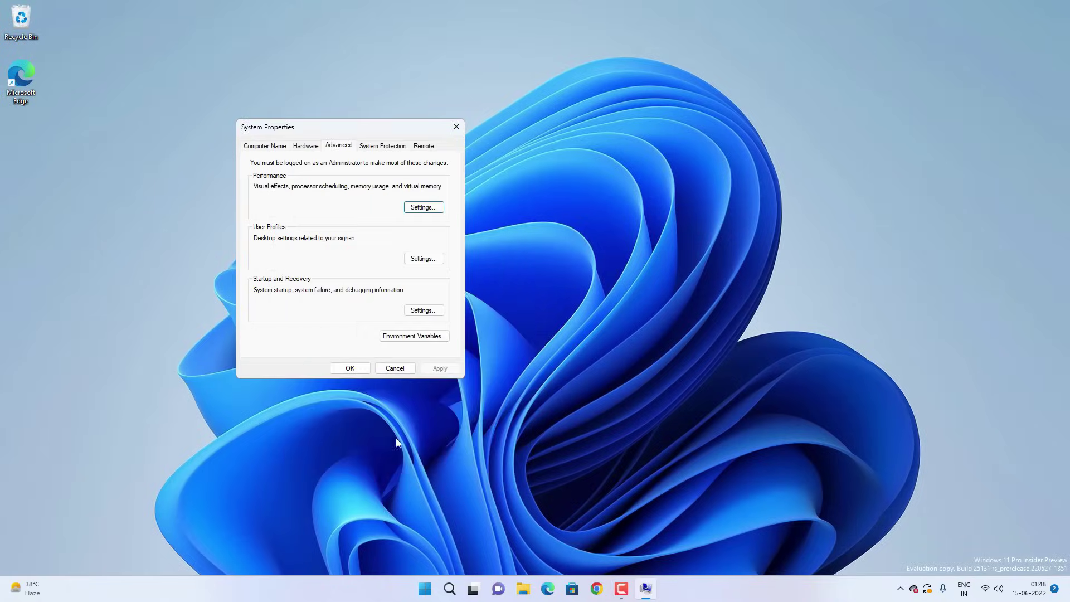
click(357, 371)
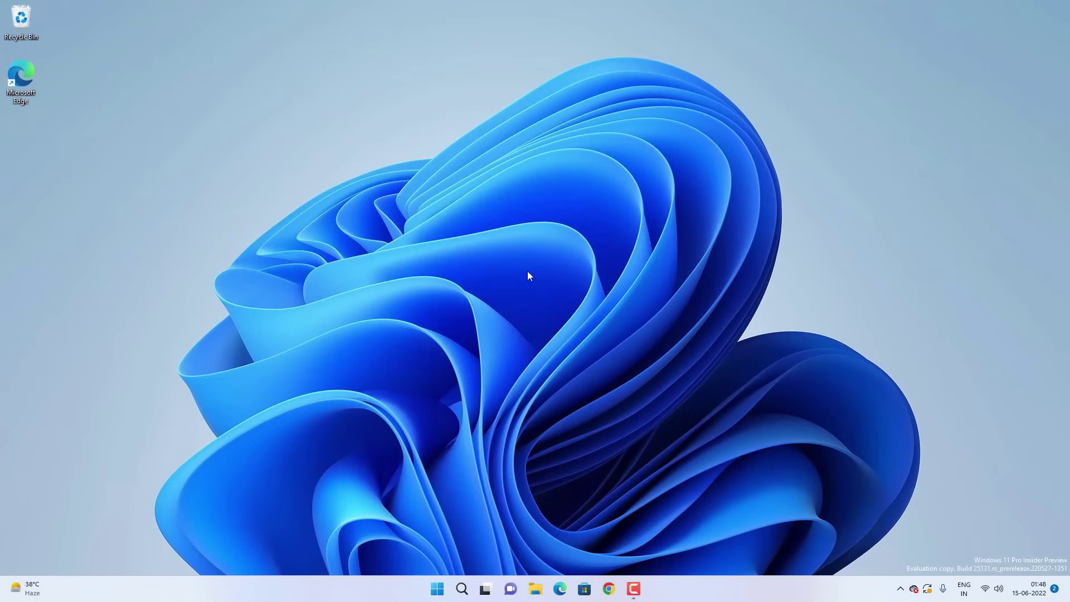
- Turn off the controller-button shortcut in Gaming > Xbox Game Bar settings, then close Settings
click(437, 589)
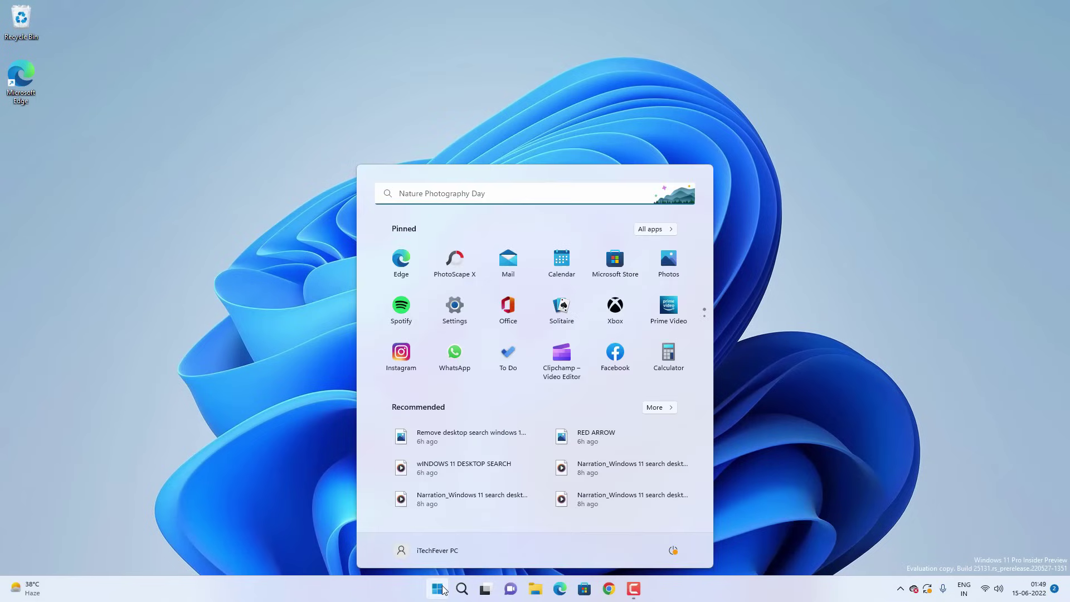
click(454, 307)
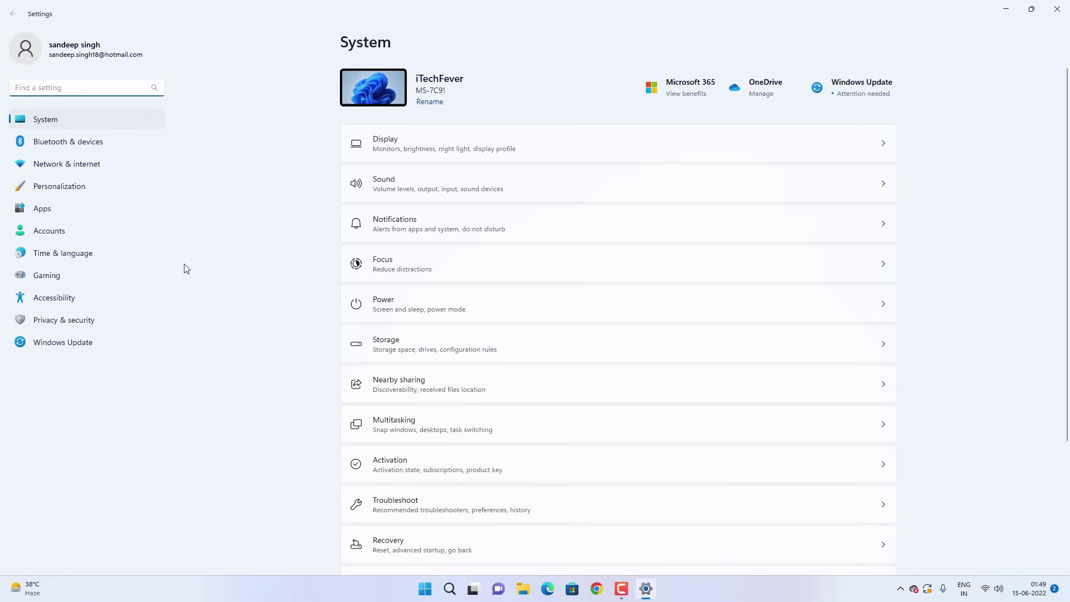
click(38, 281)
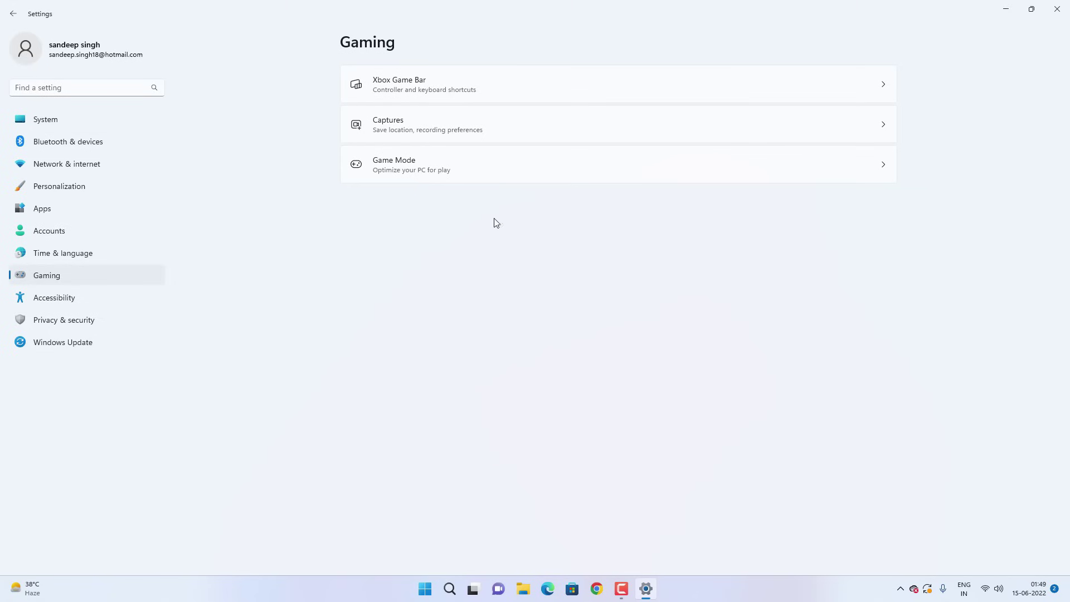
click(584, 89)
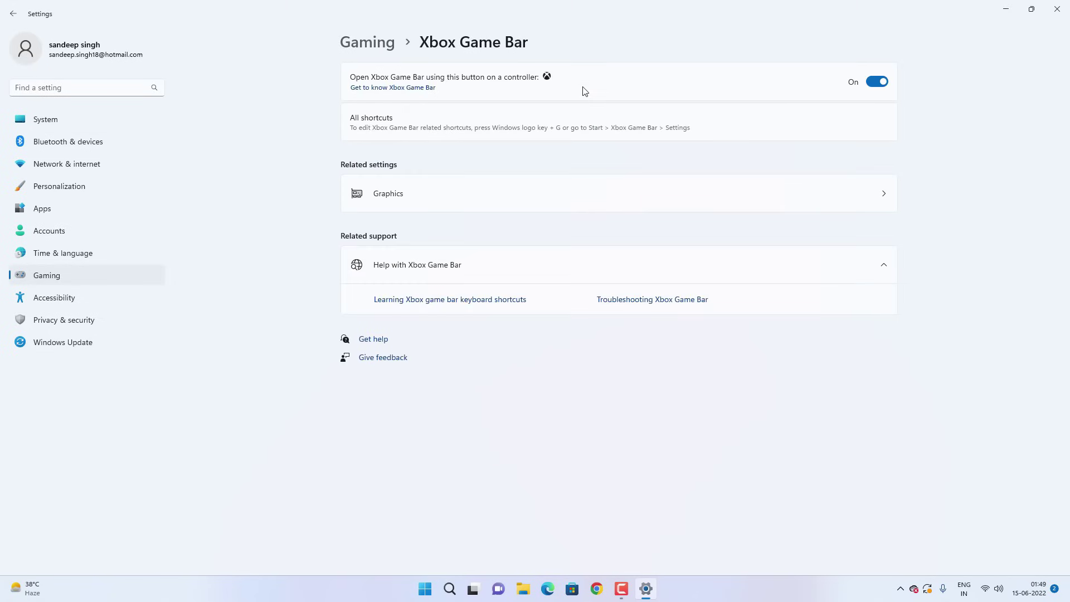
click(877, 83)
click(1057, 9)
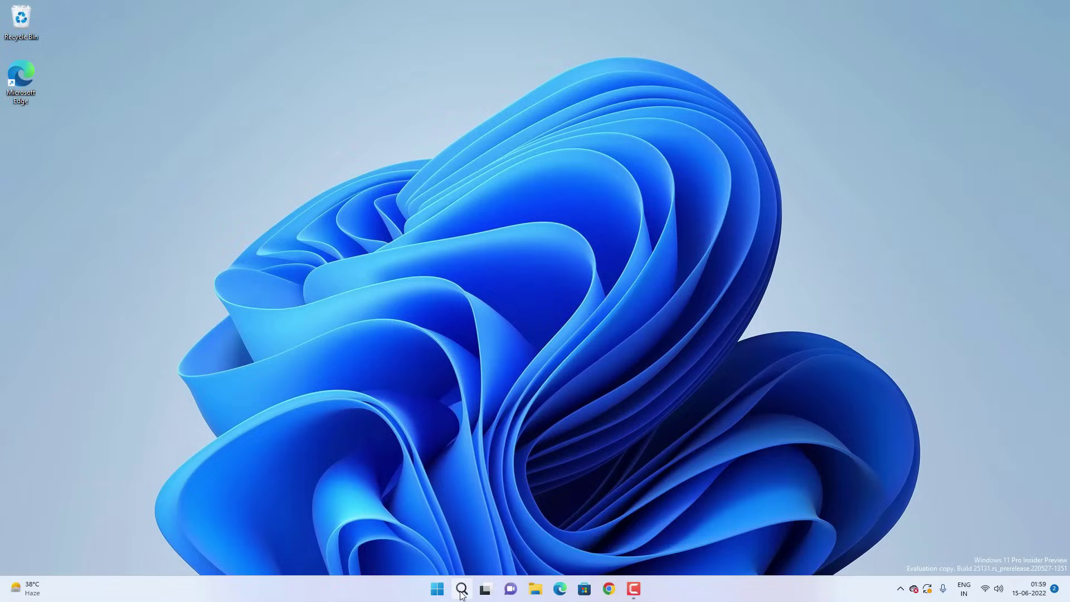
- Search for 'services' and launch the Services console
click(462, 590)
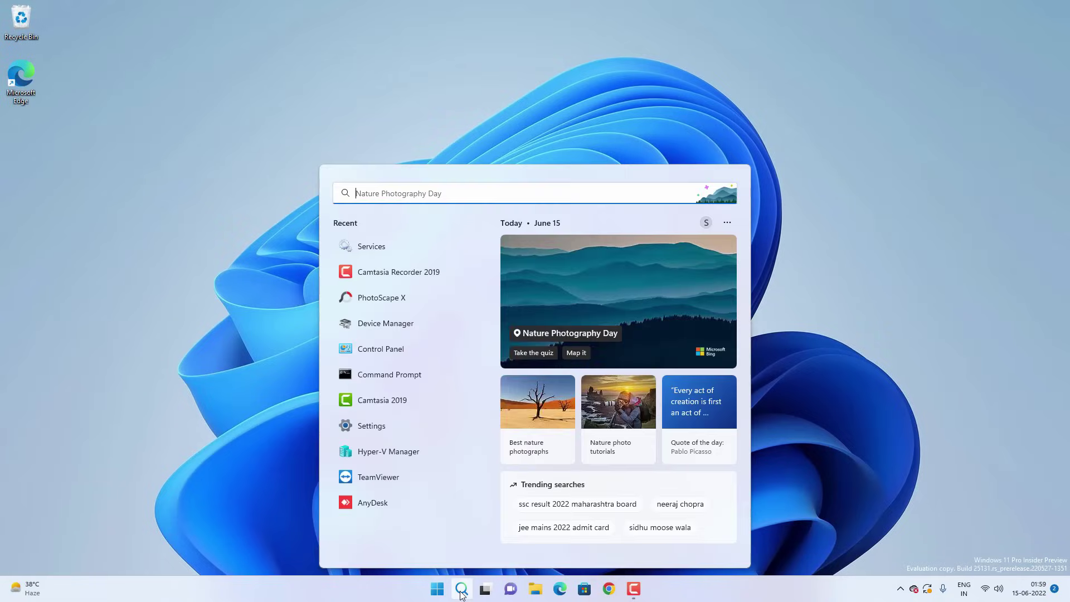
text(services)
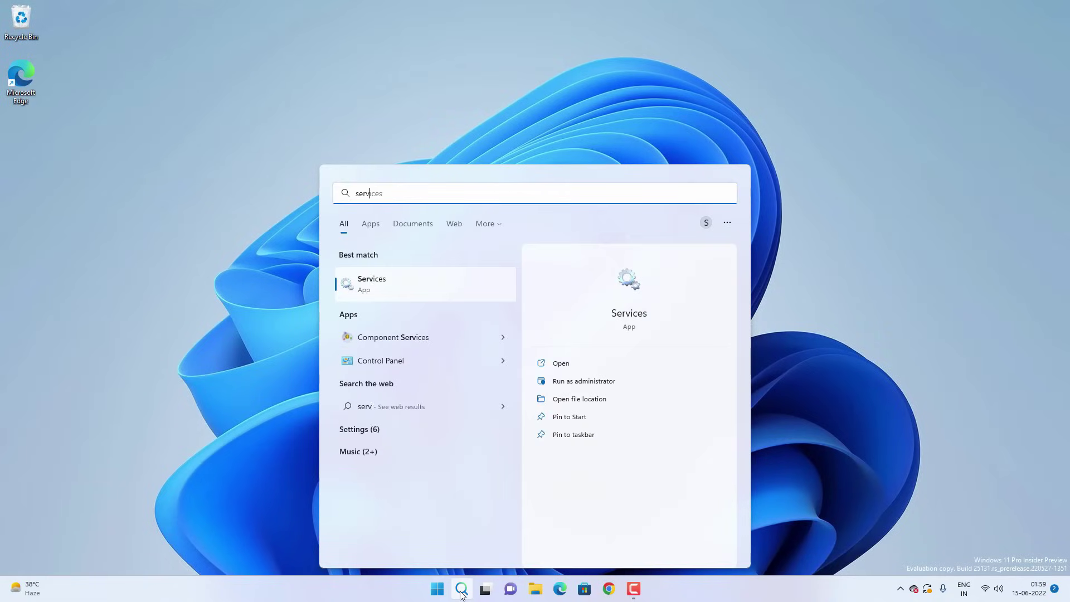
click(390, 284)
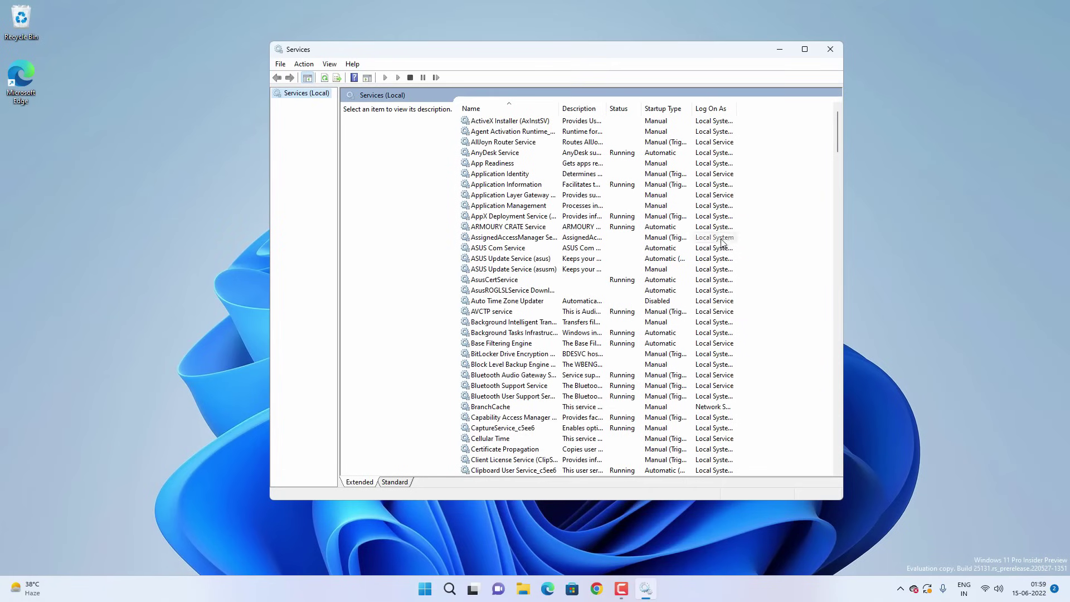
- Set the Downloaded Maps Manager service's startup type to Disabled
scroll(514, 358, down, 14)
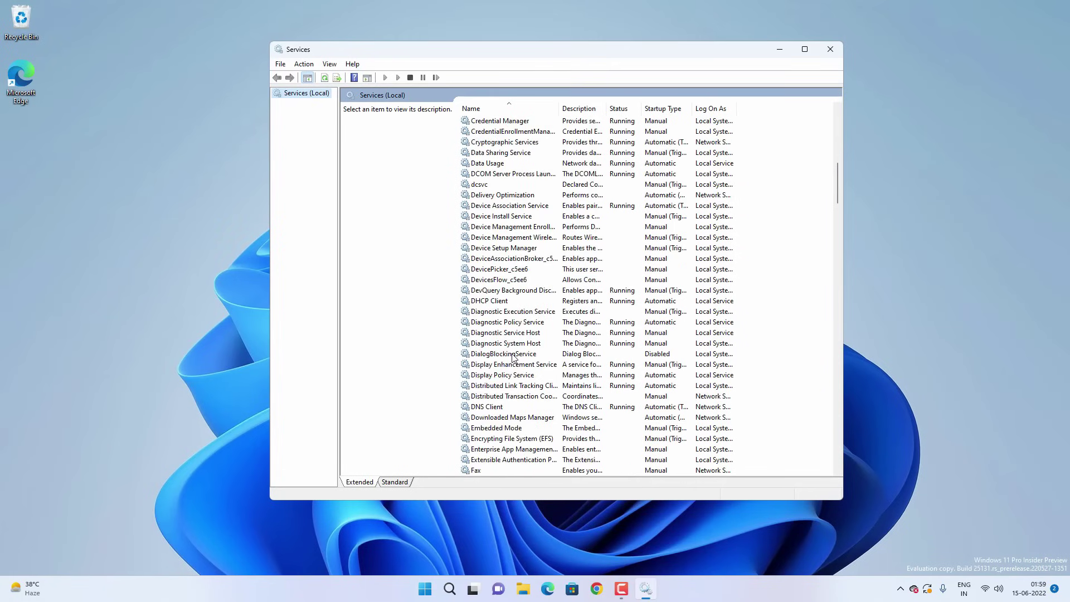
click(531, 420)
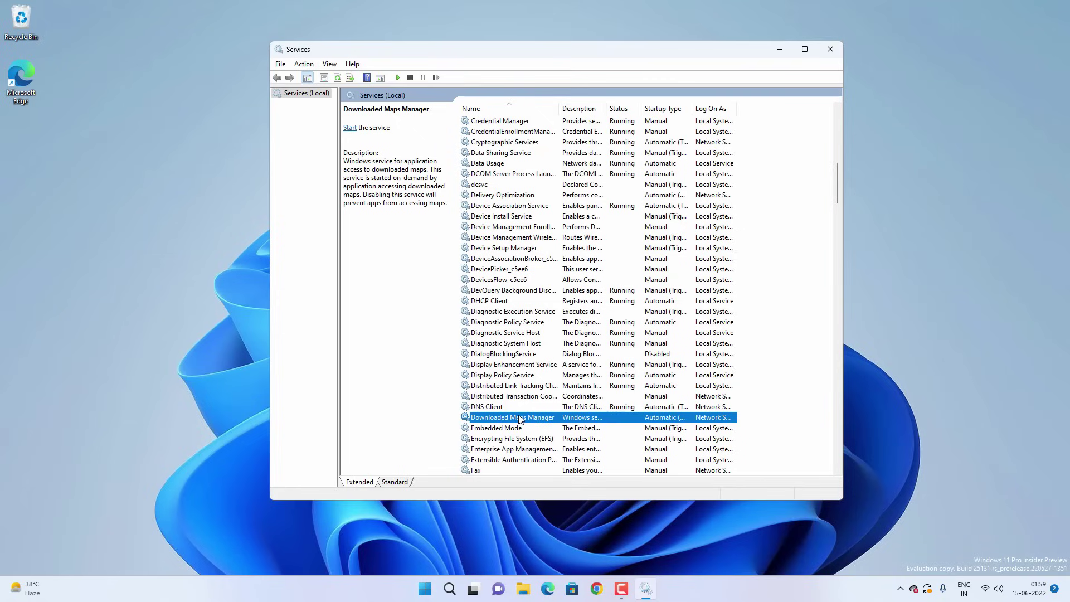
right_click(520, 419)
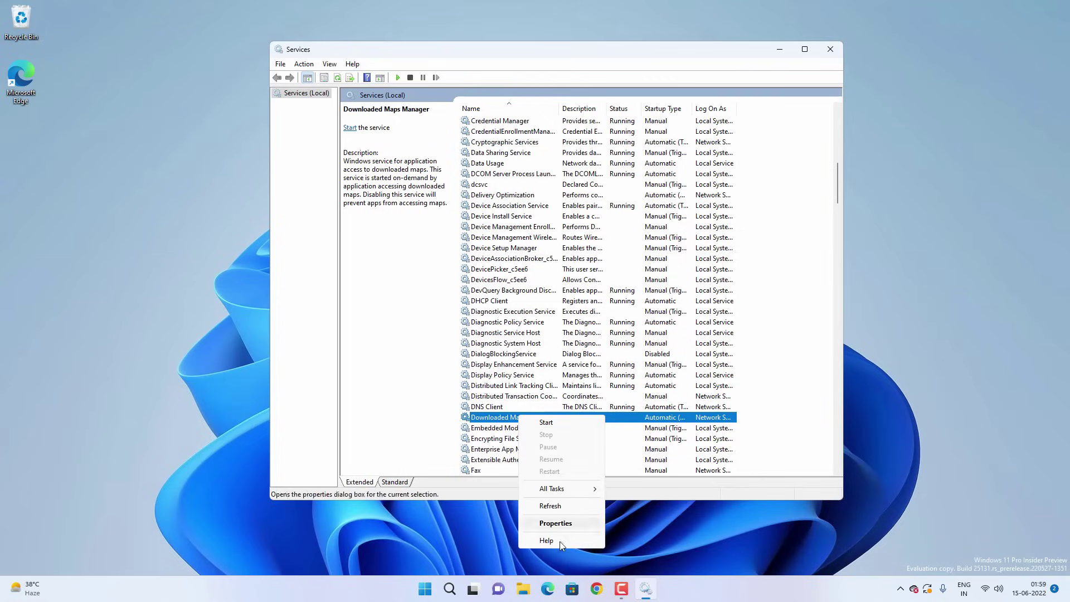
click(561, 524)
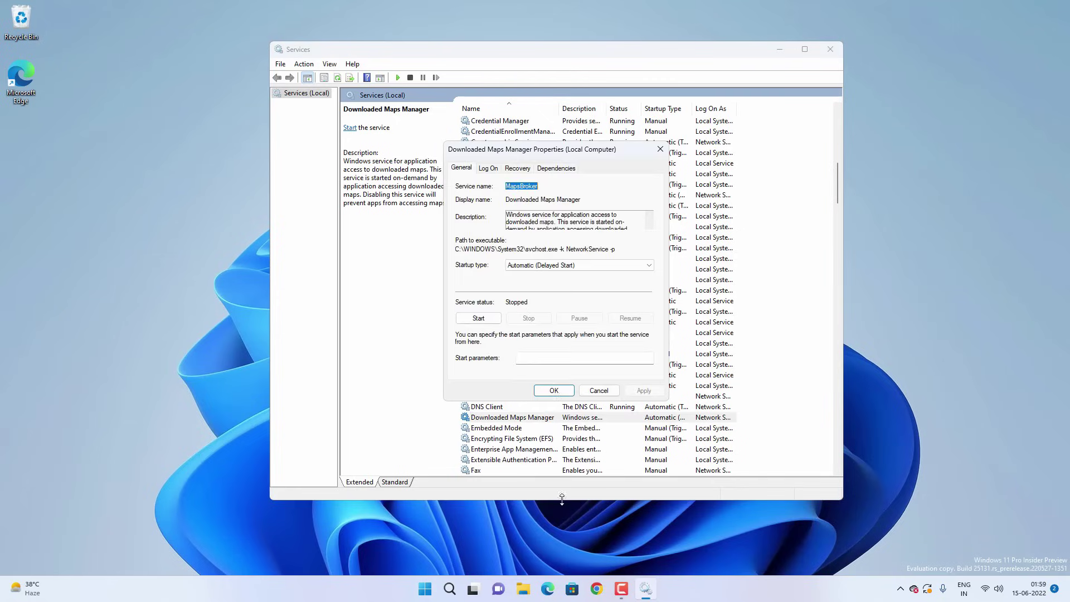
click(560, 266)
click(540, 300)
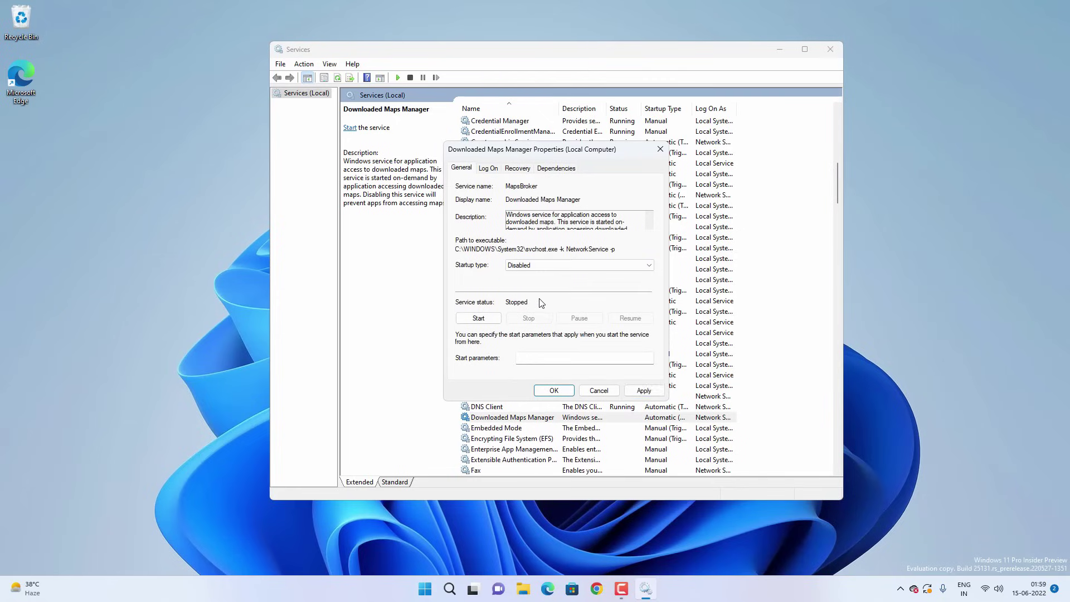
click(643, 390)
click(554, 390)
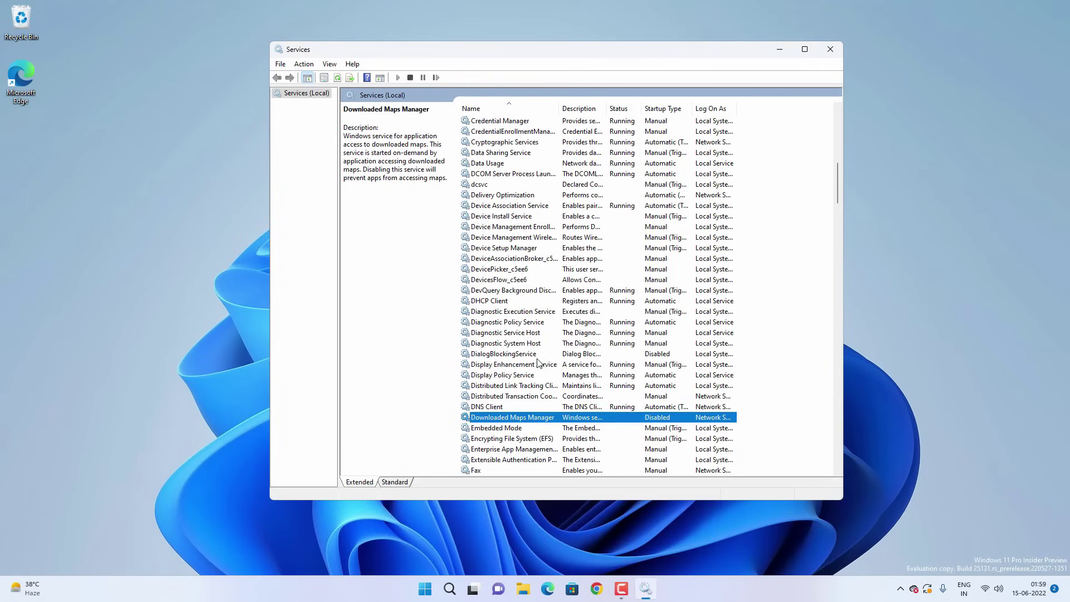
- Set the Fax service's startup type to Disabled
scroll(501, 385, down, 3)
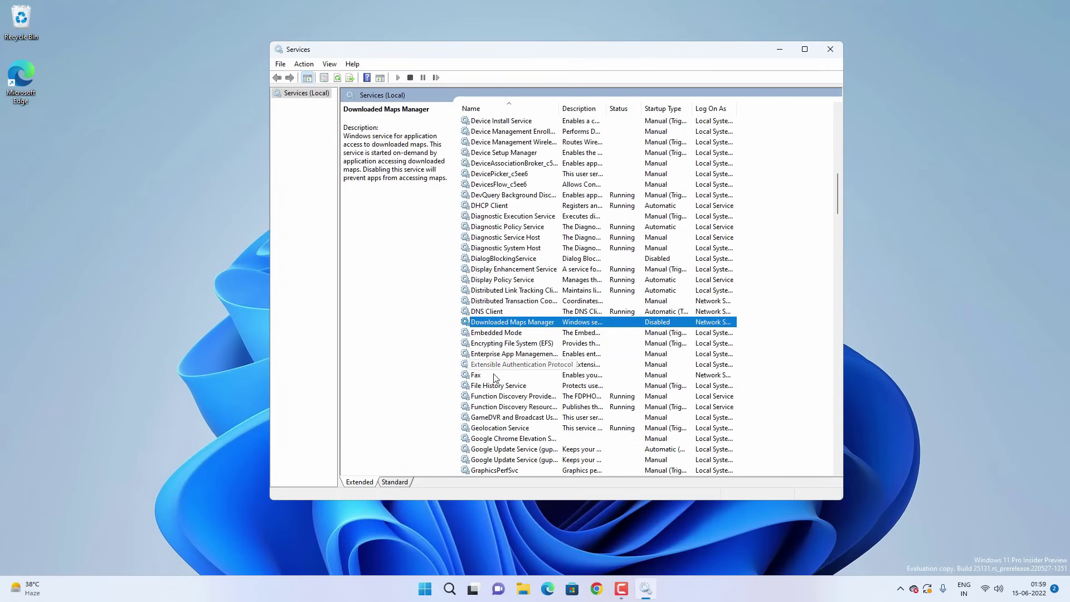
click(493, 376)
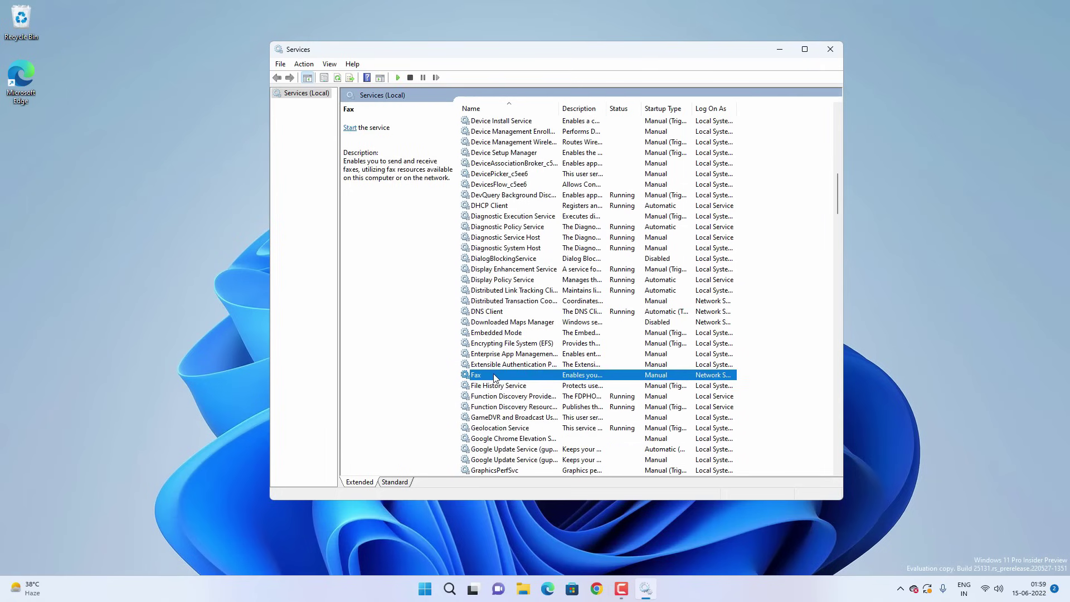
right_click(514, 374)
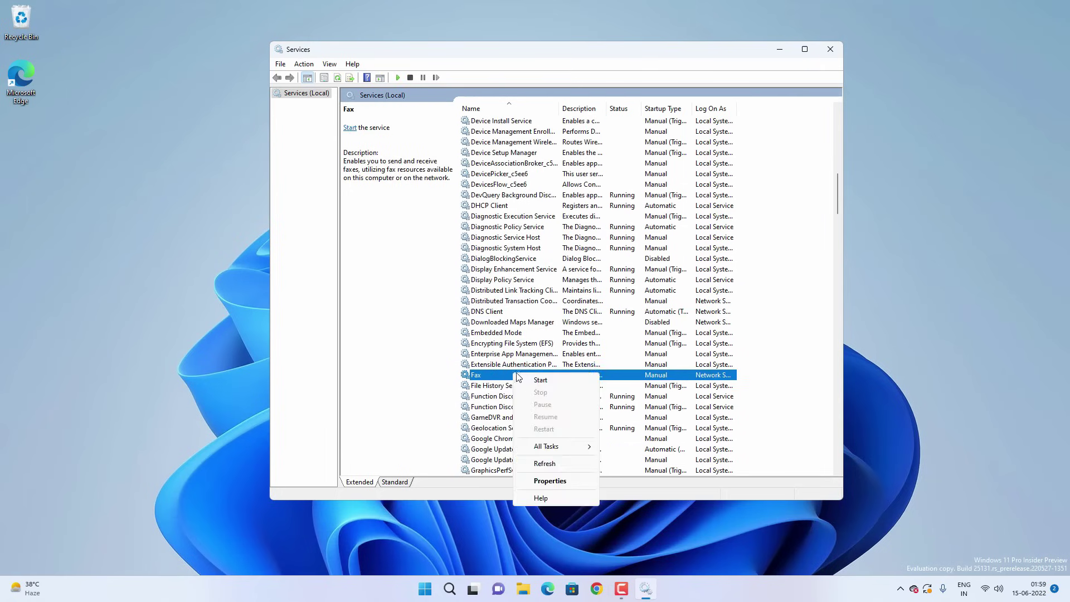
click(557, 481)
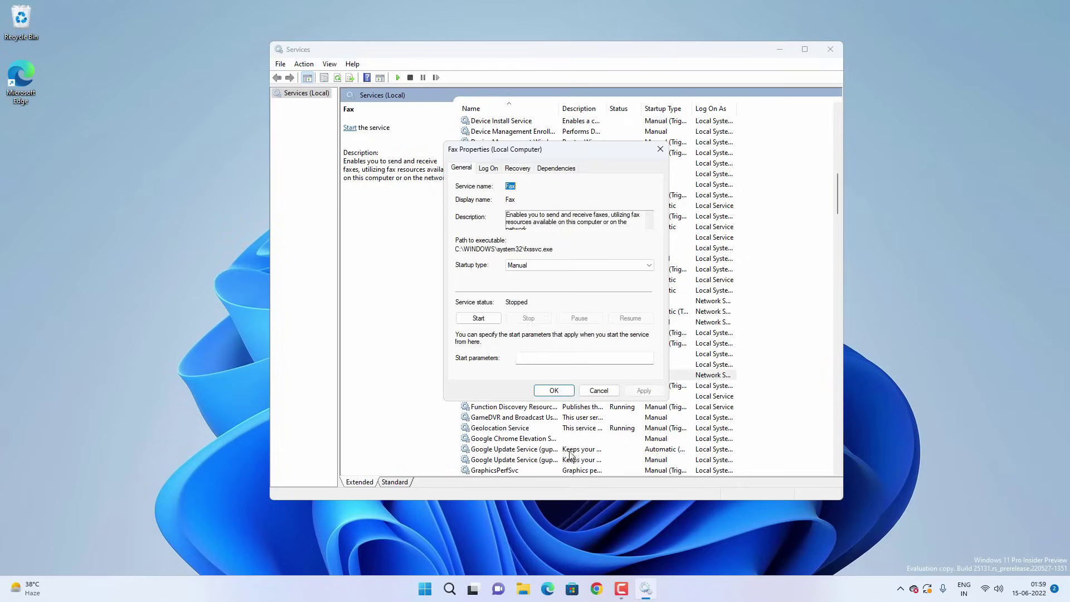
click(544, 266)
click(541, 296)
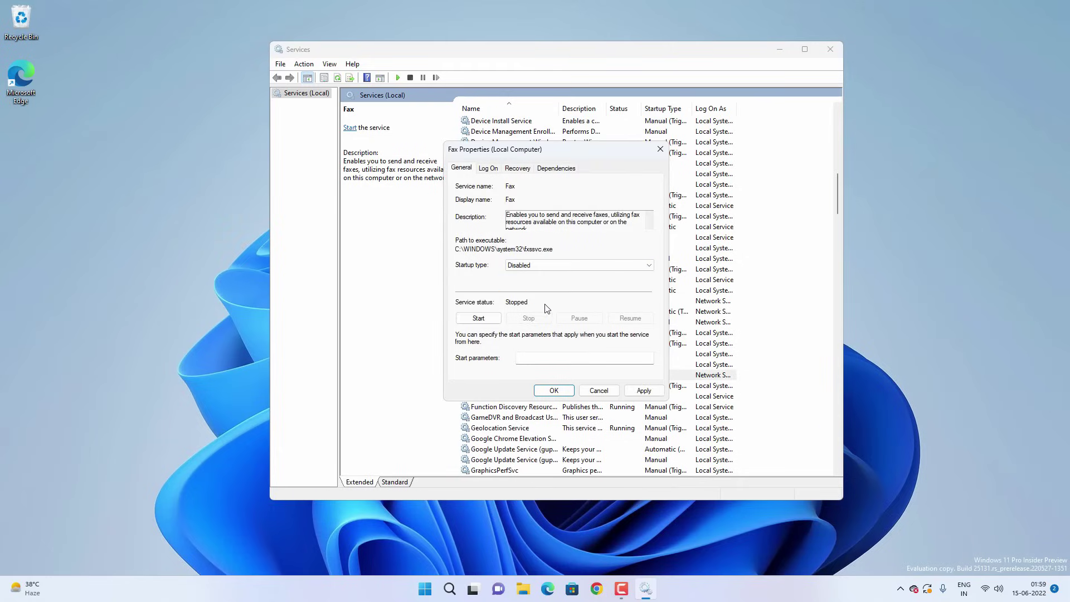
click(657, 392)
click(554, 390)
click(531, 377)
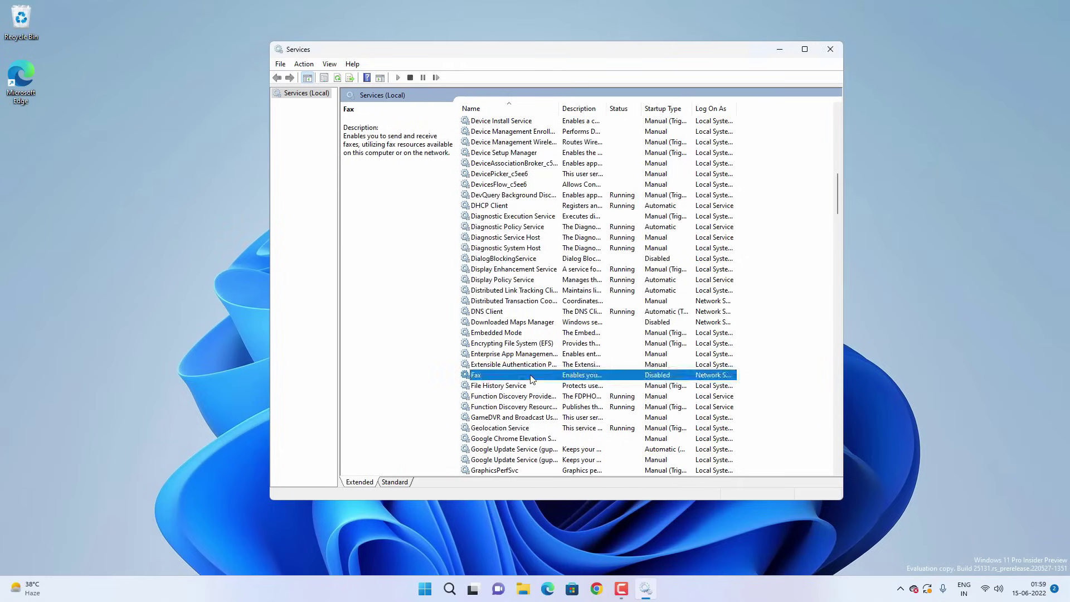
scroll(531, 378, down, 8)
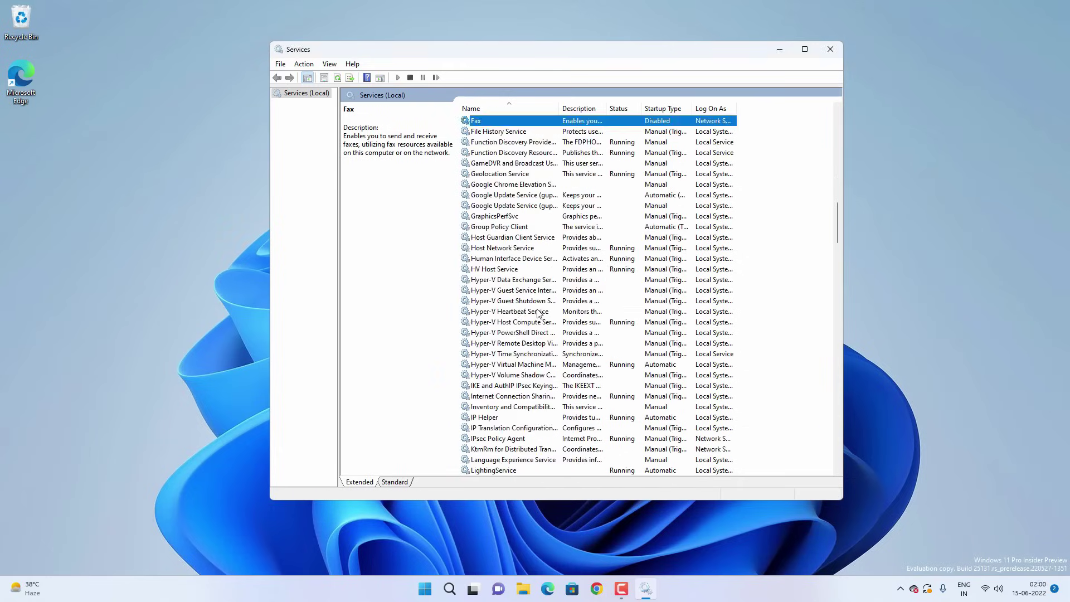
click(502, 324)
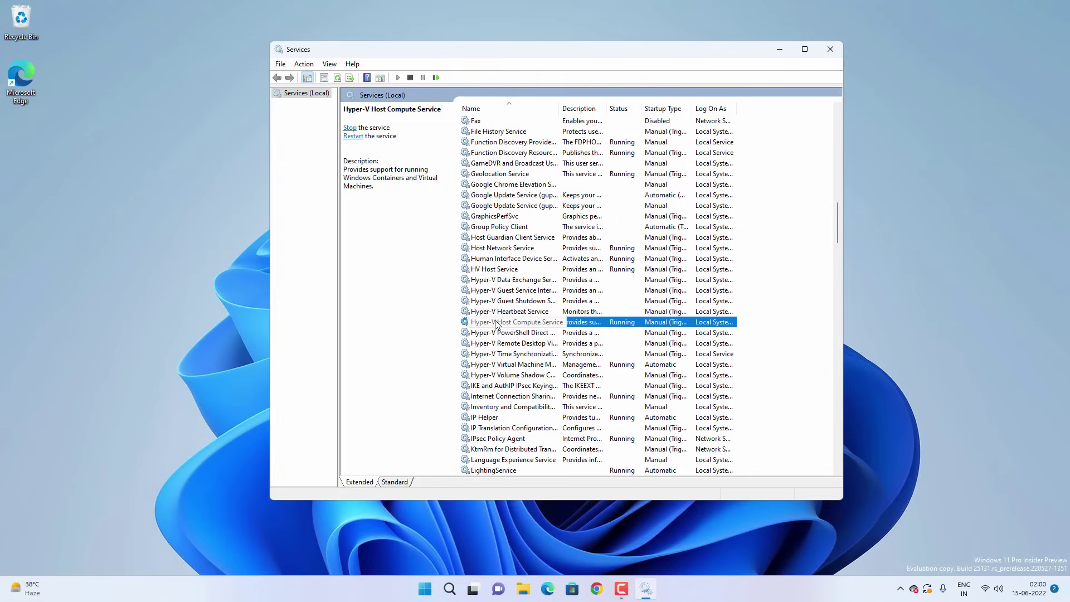
scroll(499, 329, down, 2)
click(499, 354)
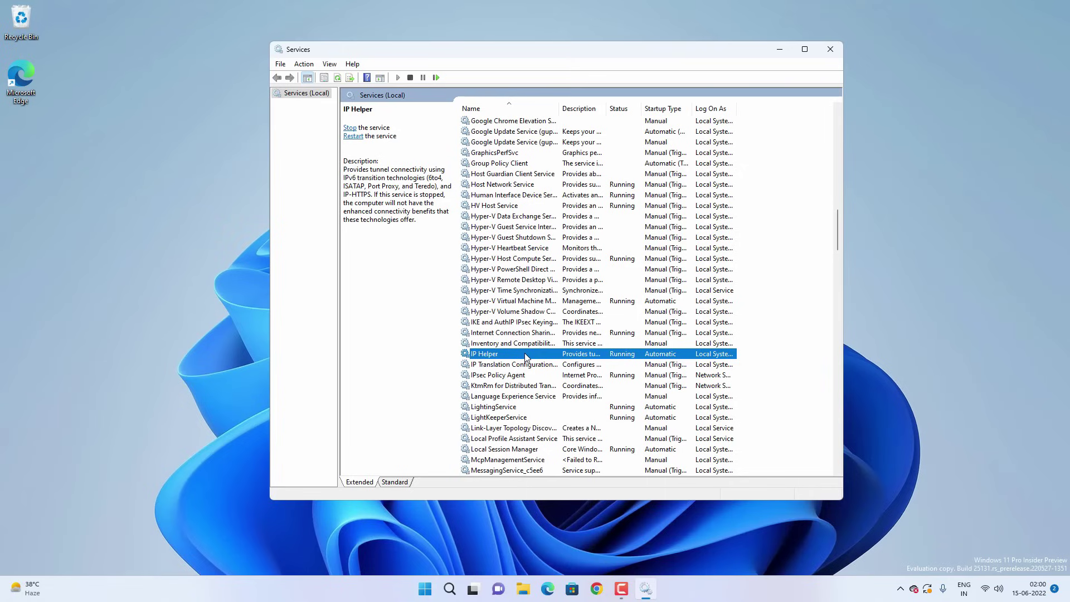
scroll(525, 358, down, 2)
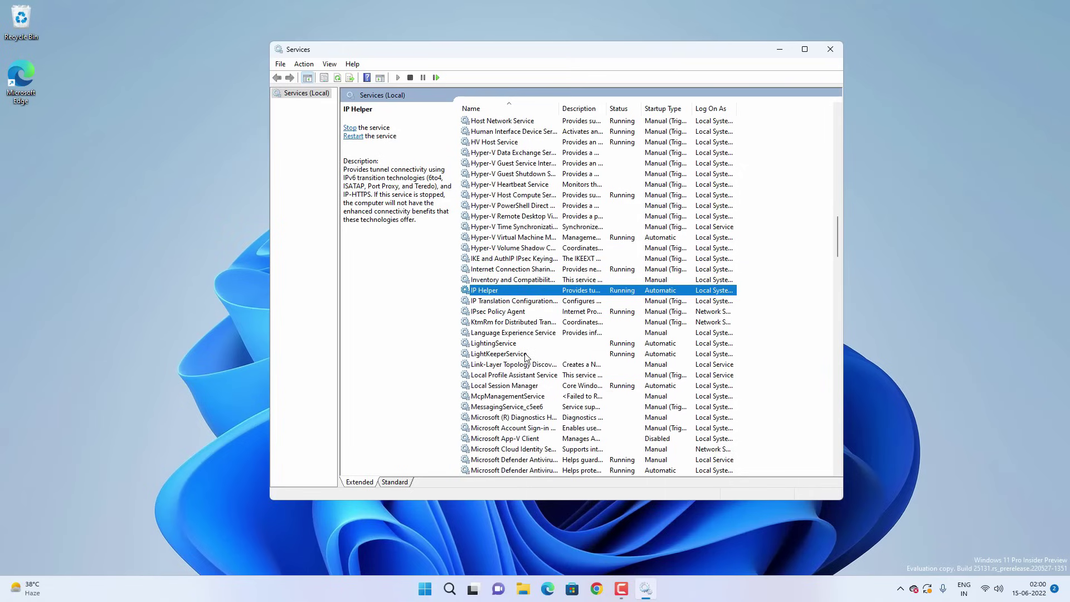
scroll(526, 358, down, 20)
click(502, 344)
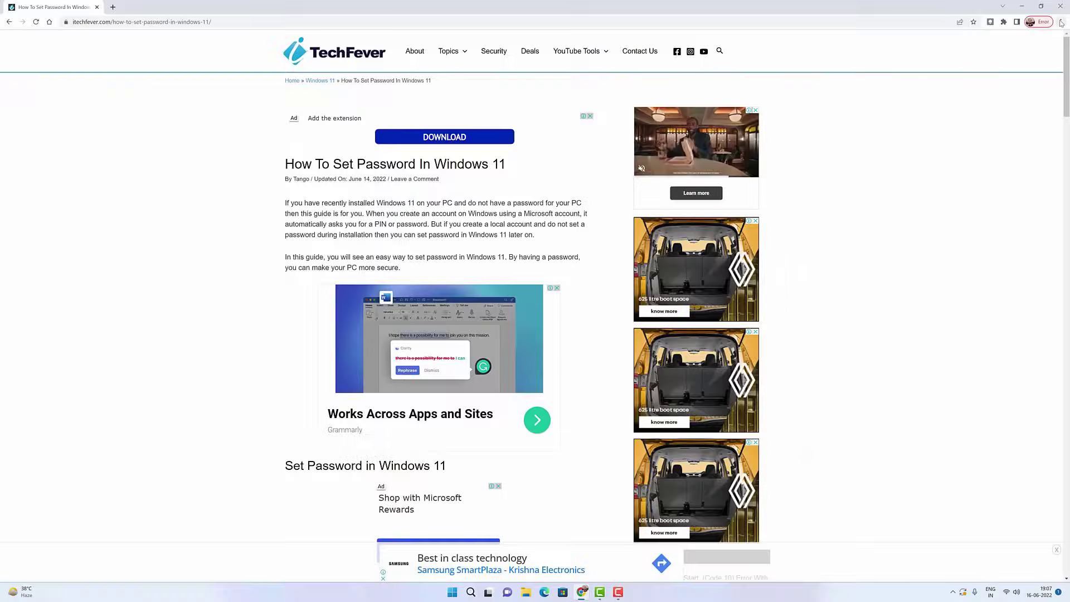
- Open Chrome's print preview with Save as PDF as destination, then select the WIA service
click(1061, 21)
click(998, 114)
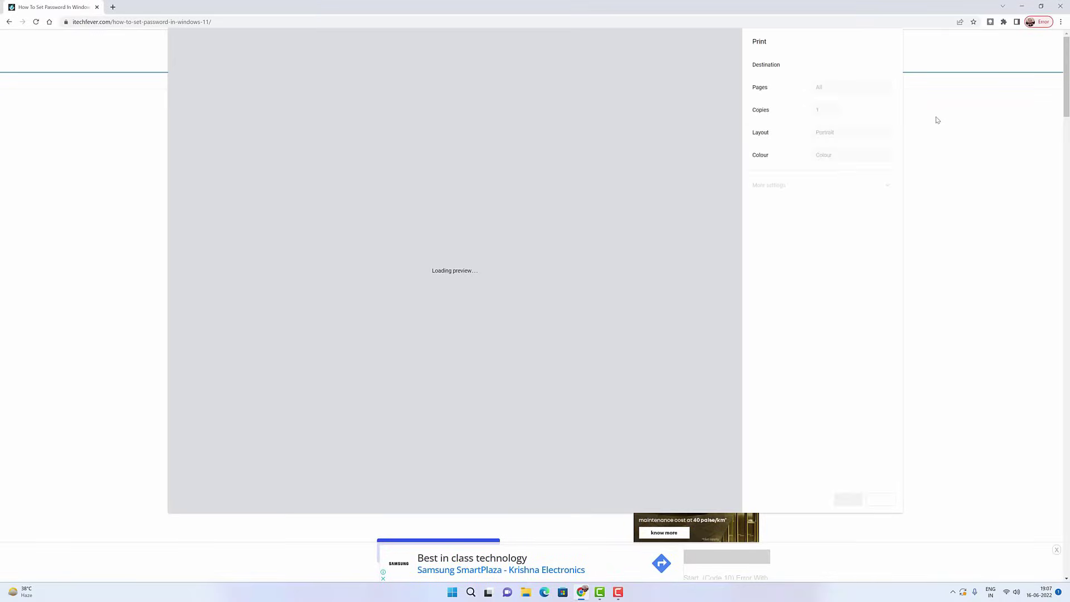
click(843, 67)
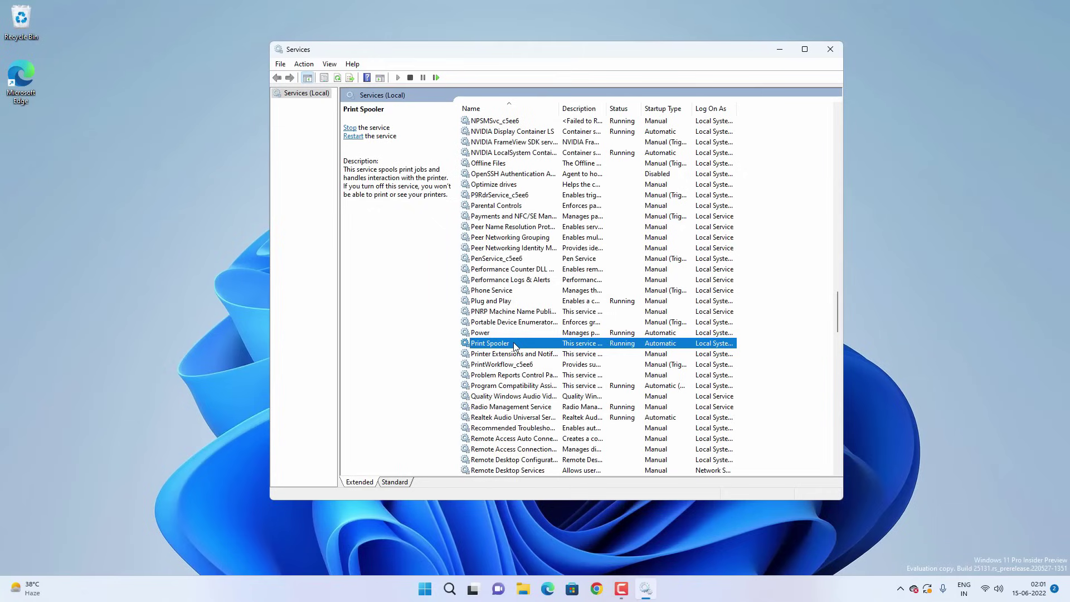
scroll(514, 345, down, 20)
click(521, 450)
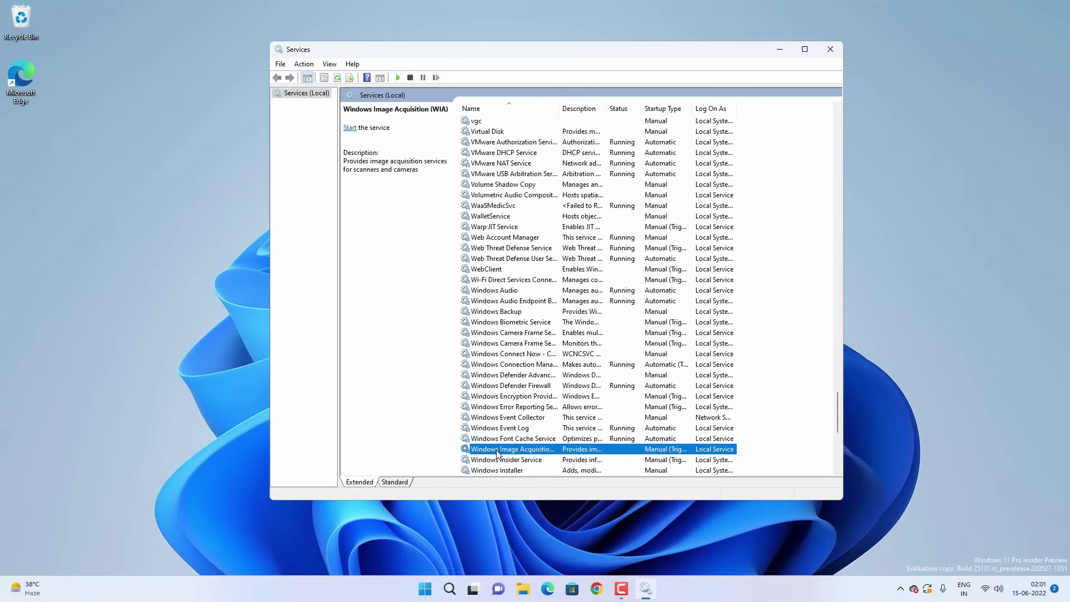
- Set the Windows Image Acquisition service's startup type to Disabled
right_click(524, 453)
click(563, 437)
click(591, 267)
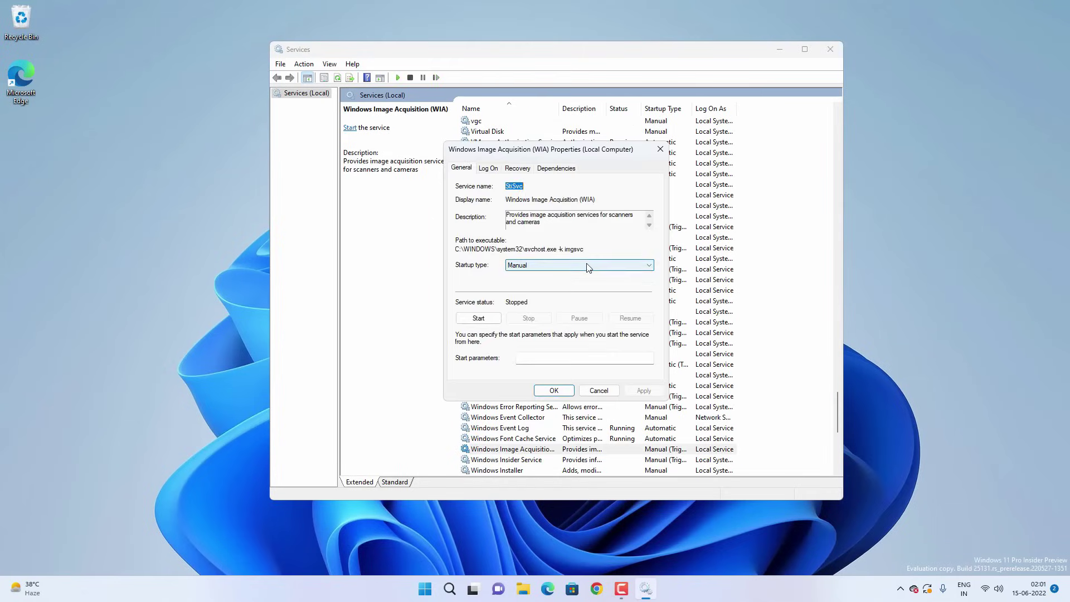
click(548, 299)
click(643, 391)
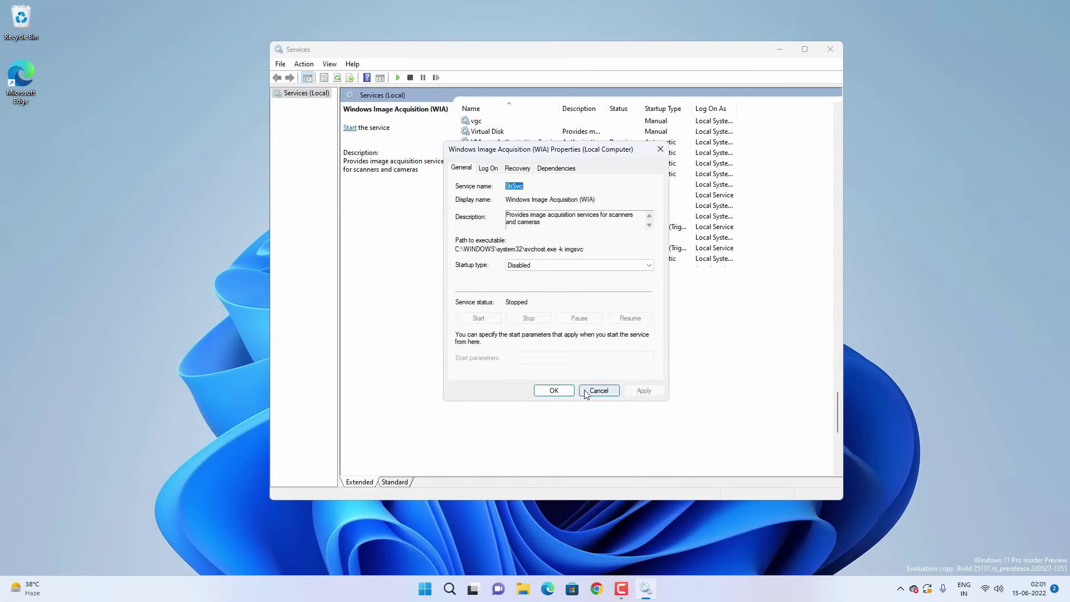
click(555, 391)
- Set Geolocation Service's startup type to Disabled and close Services
scroll(562, 393, down, 2)
scroll(562, 394, up, 20)
click(507, 132)
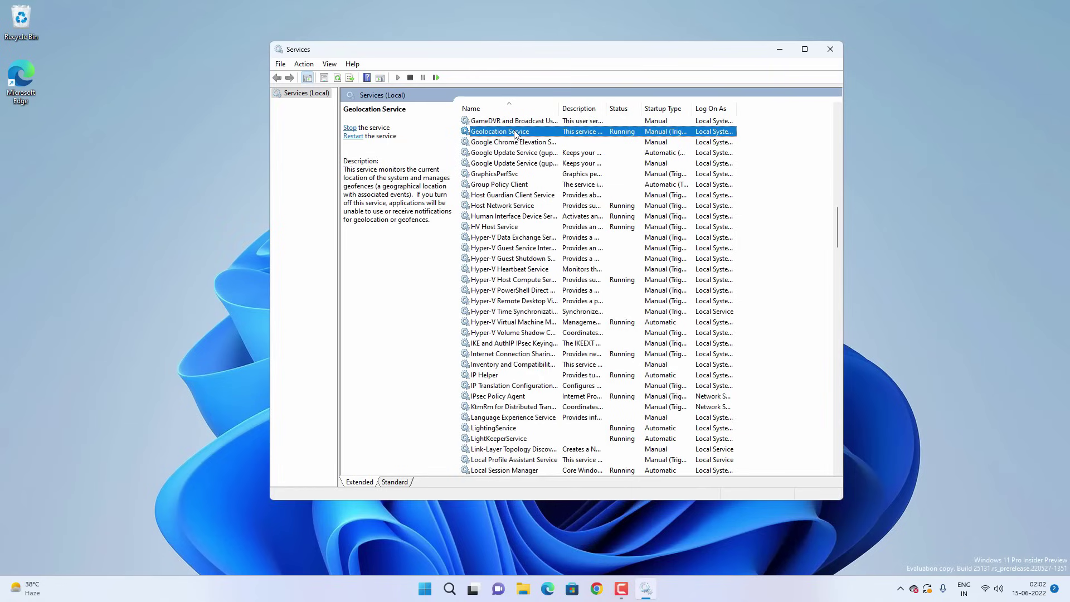
right_click(515, 131)
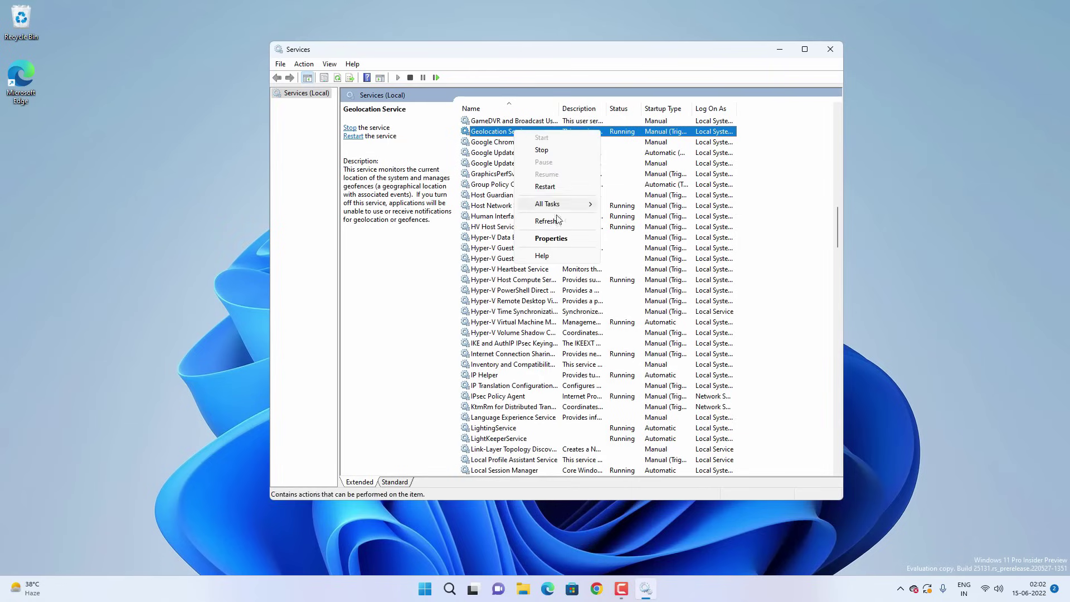
click(551, 238)
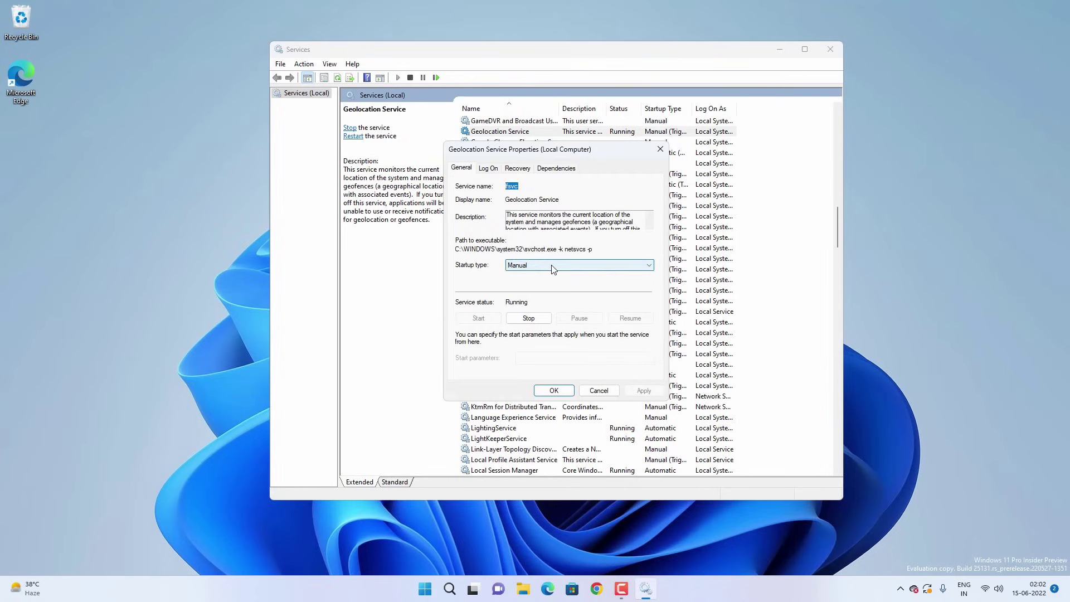
click(551, 266)
click(552, 297)
click(644, 390)
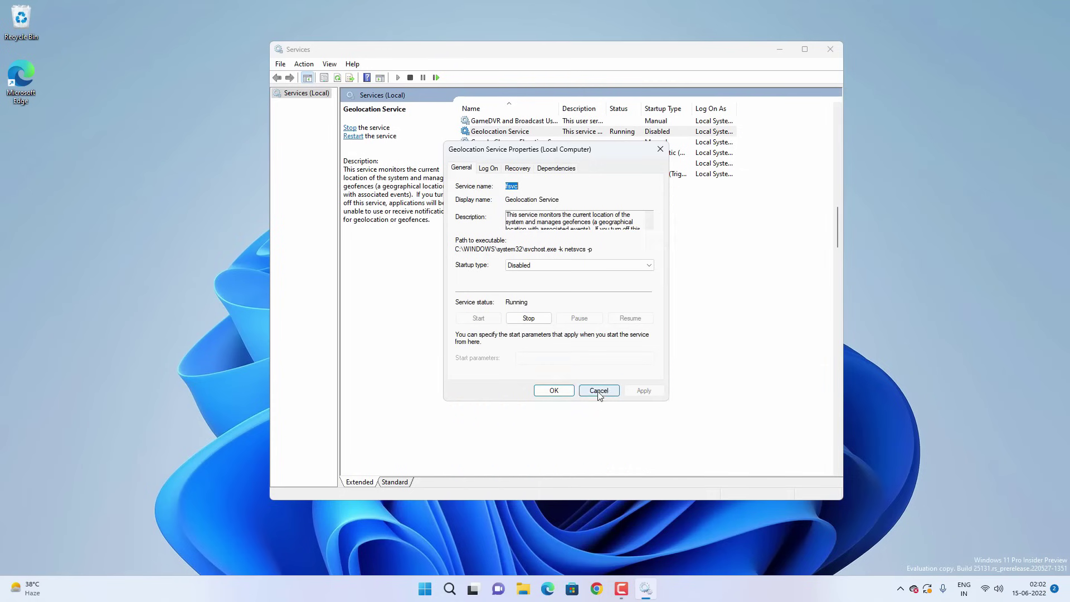
click(554, 391)
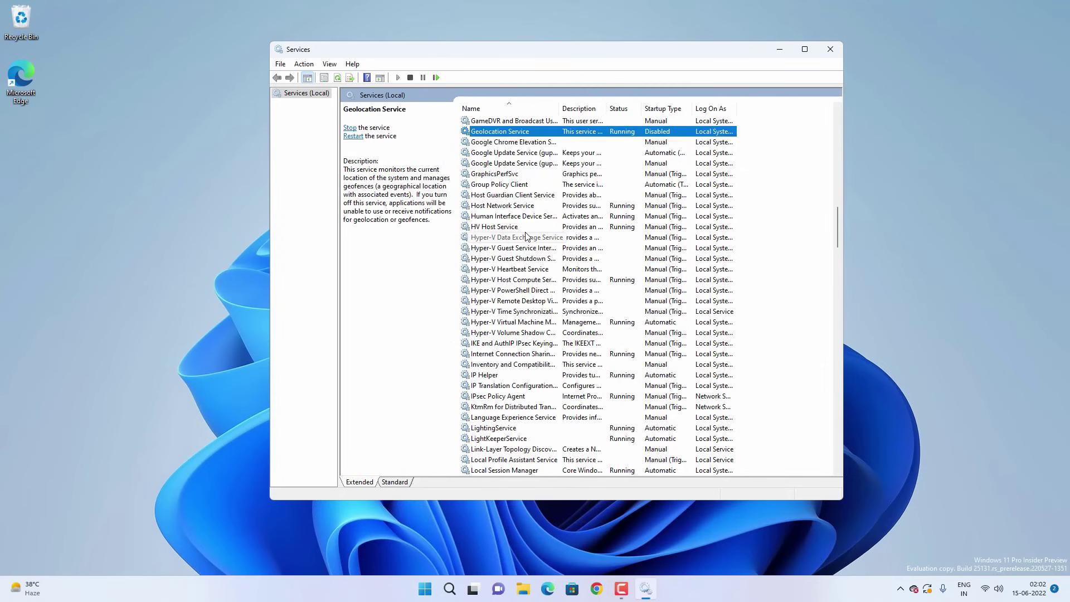
scroll(527, 237, down, 20)
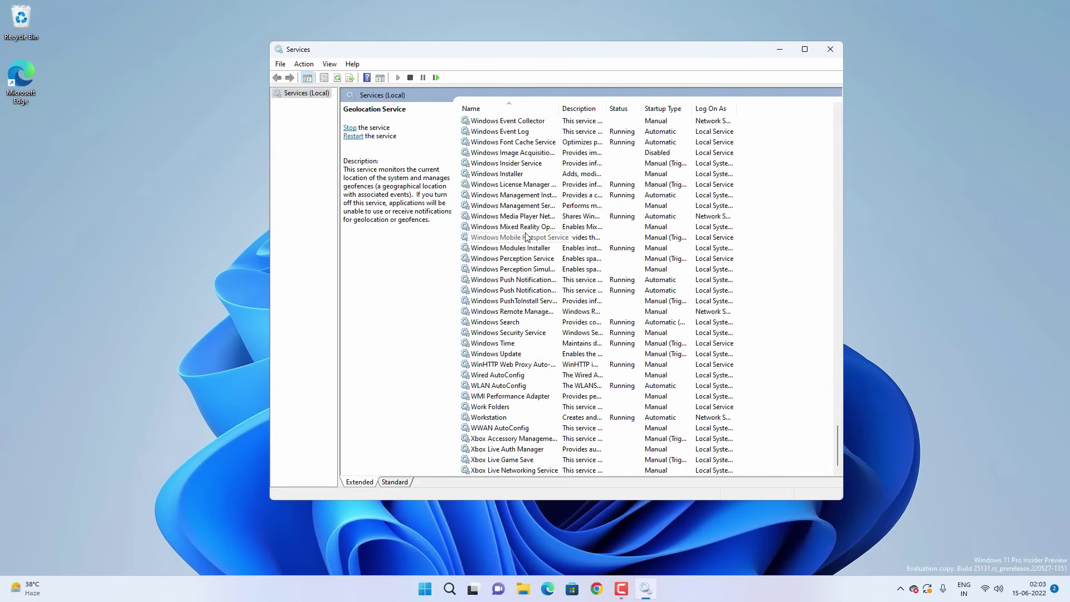
click(830, 50)
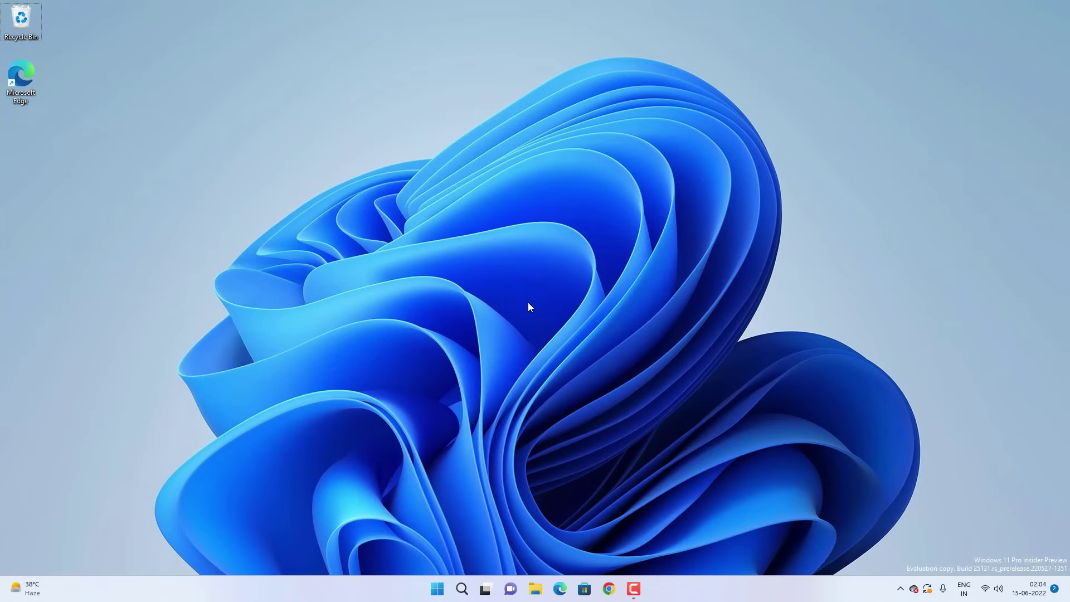
- Open the C:\Windows\Temp folder through Run, granting access permission
key(super+r)
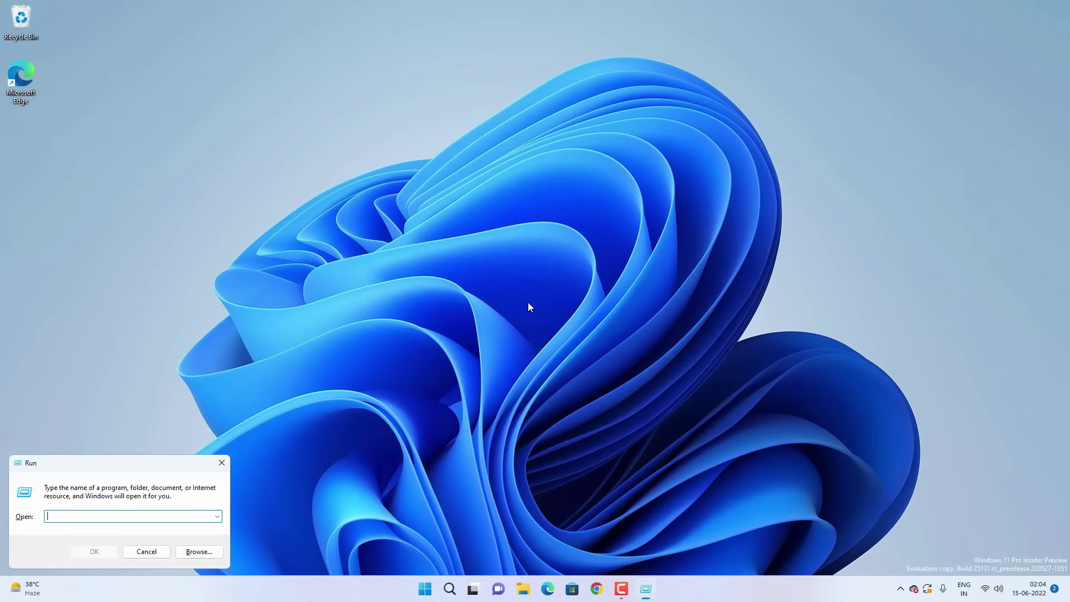
text(temp)
click(108, 554)
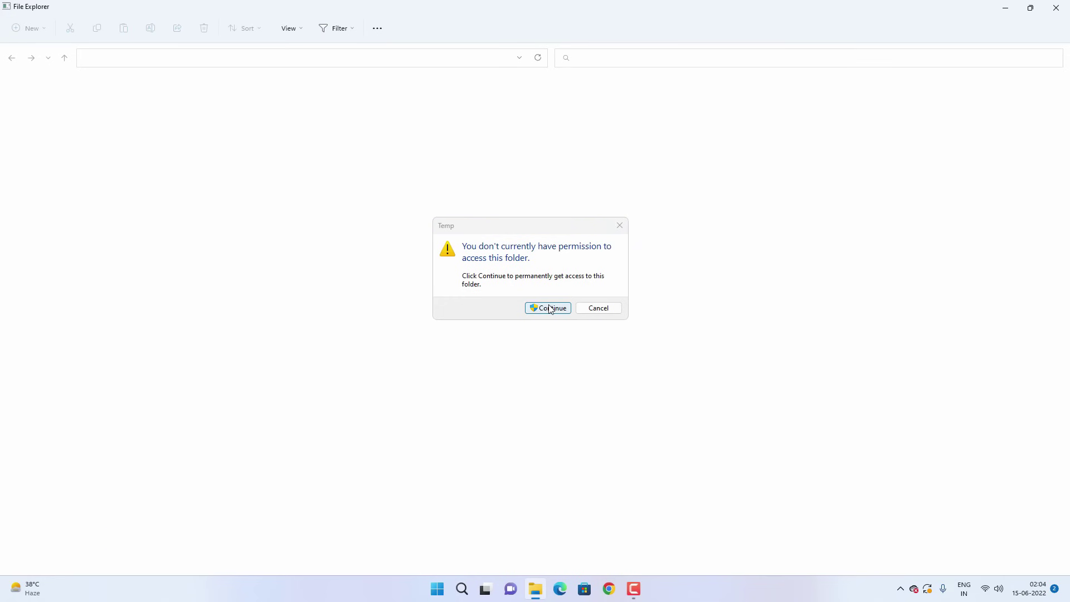
click(549, 308)
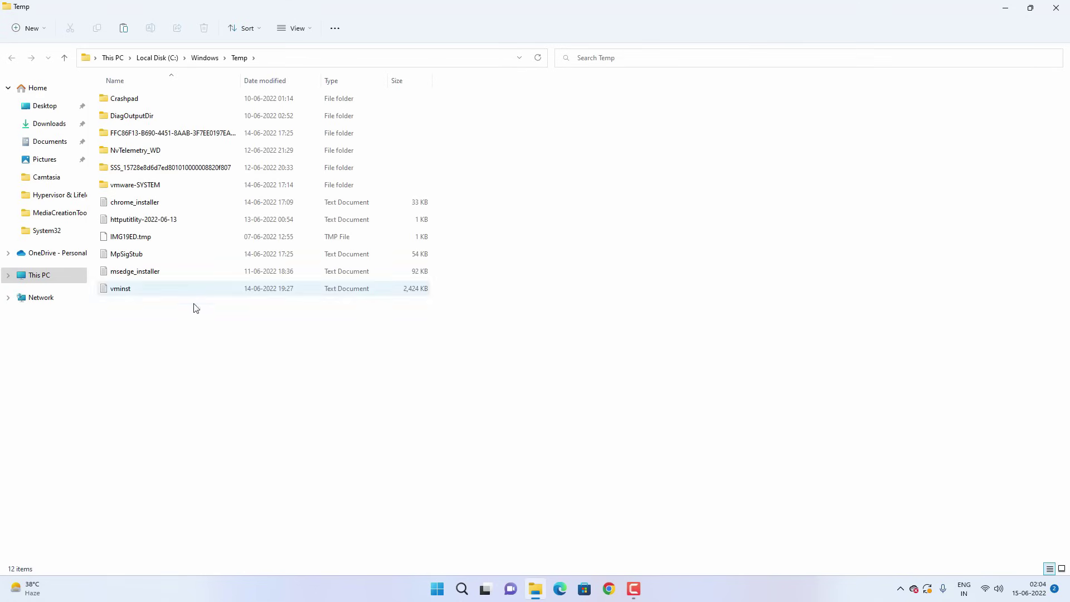
- Delete everything in Windows Temp, cancelling the in-use vmware-SYSTEM folder warning
drag(193, 323, 202, 94)
right_click(202, 94)
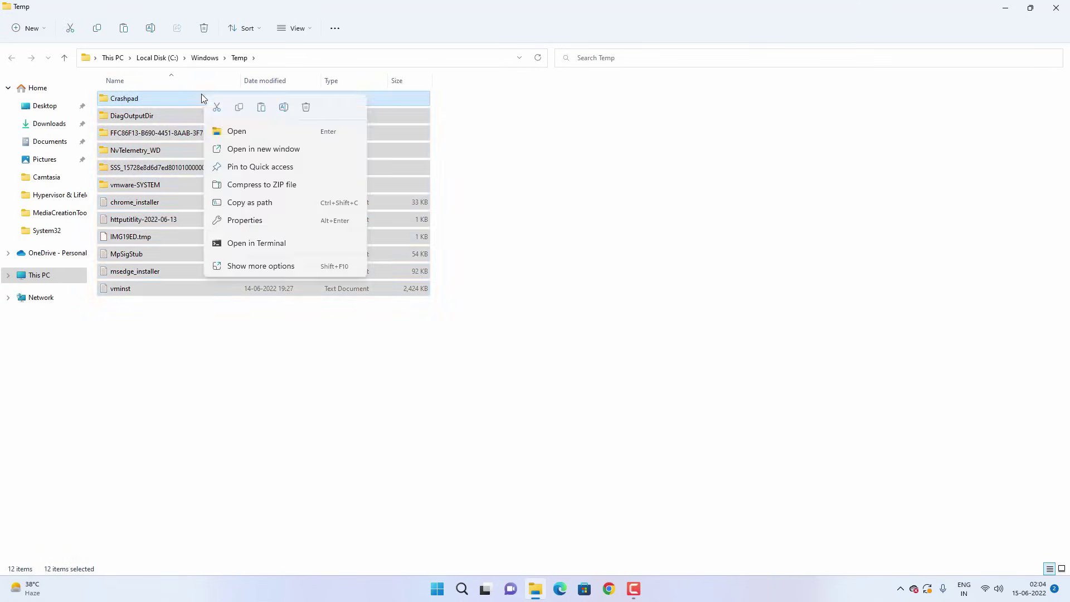
click(306, 109)
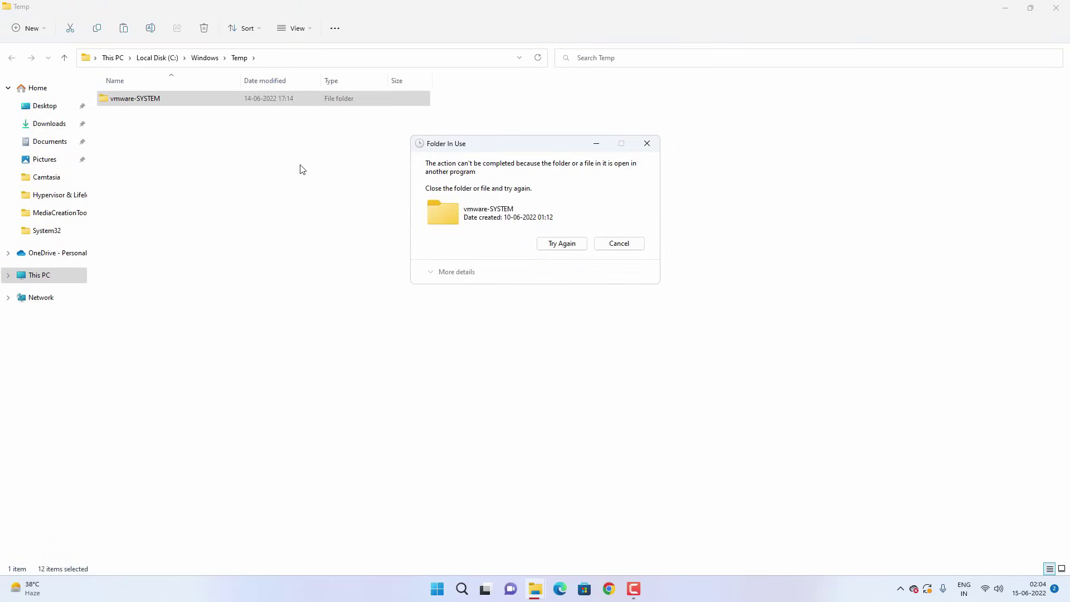
click(619, 243)
- Open the user's %temp% folder from Run
key(super+d)
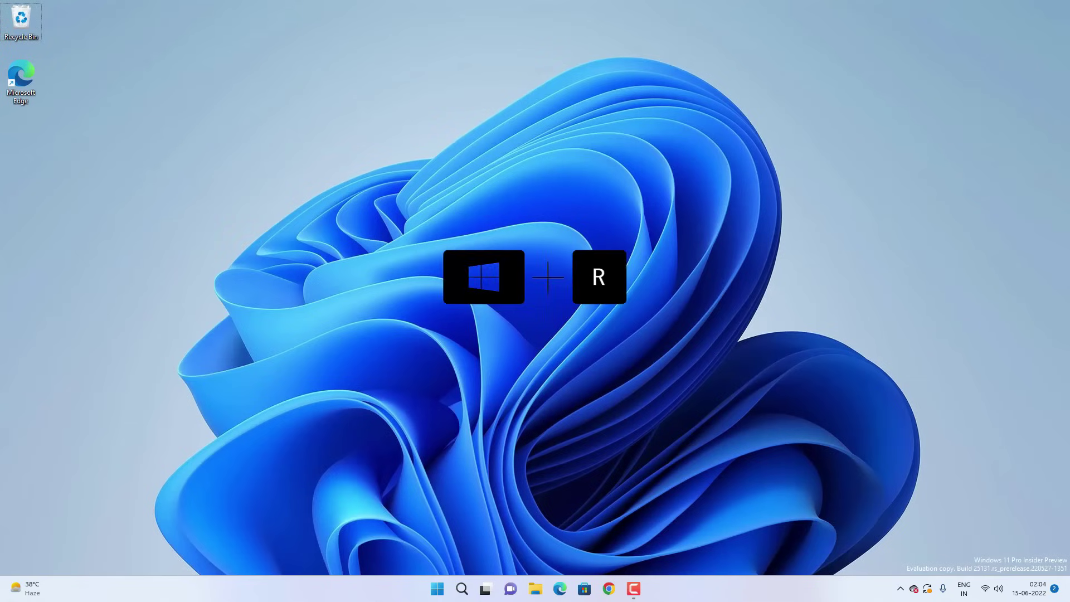
key(super+r)
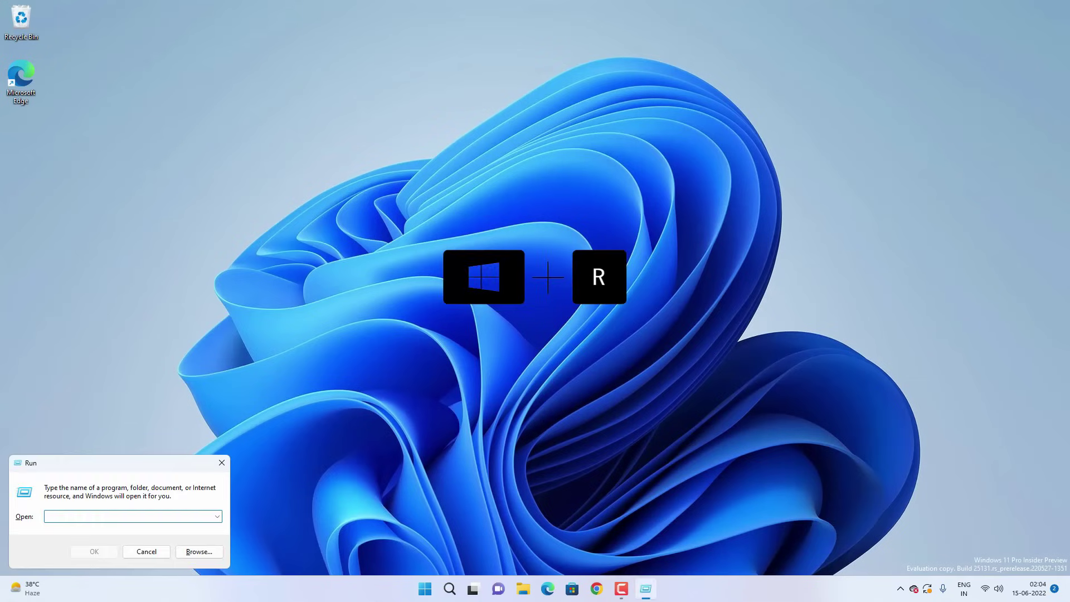
text(%)
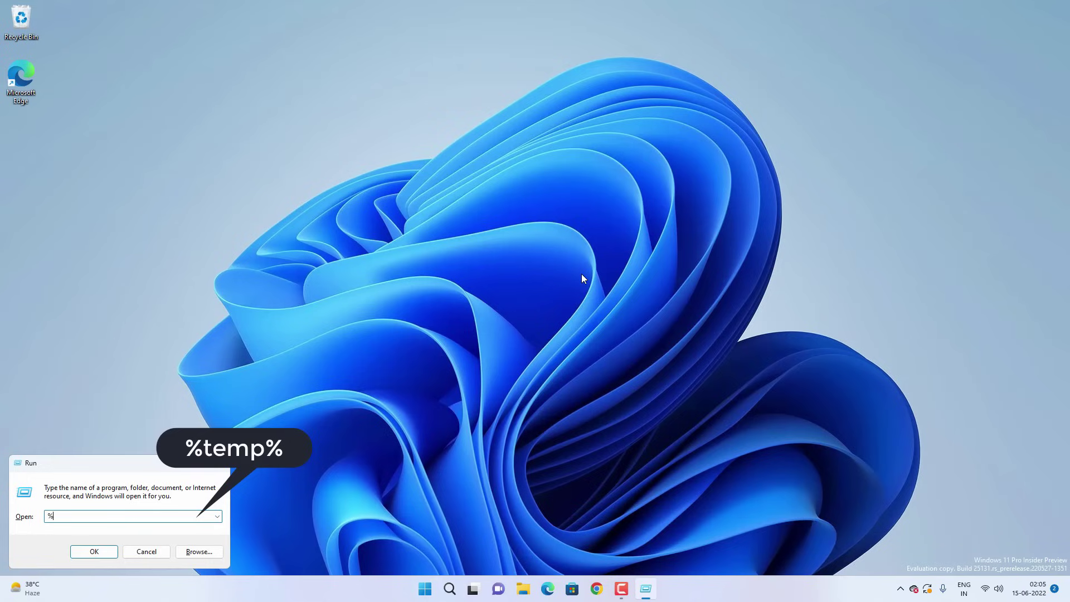
text(temp%)
click(93, 549)
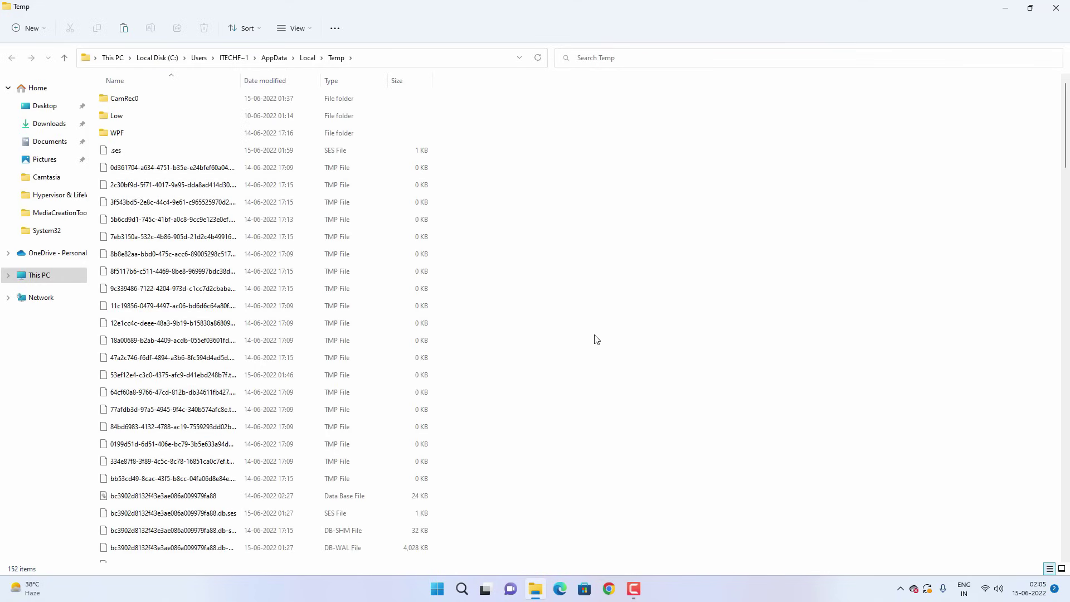
- Delete all %temp% items, skipping in-use files, then close the Explorer window
scroll(597, 339, down, 15)
key(ctrl+a)
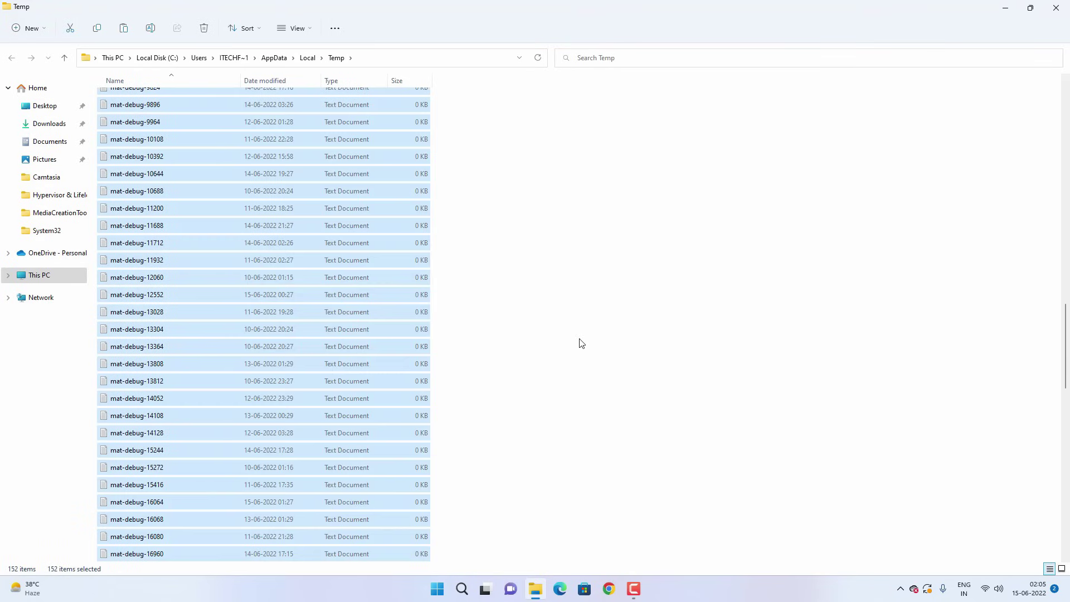
right_click(371, 349)
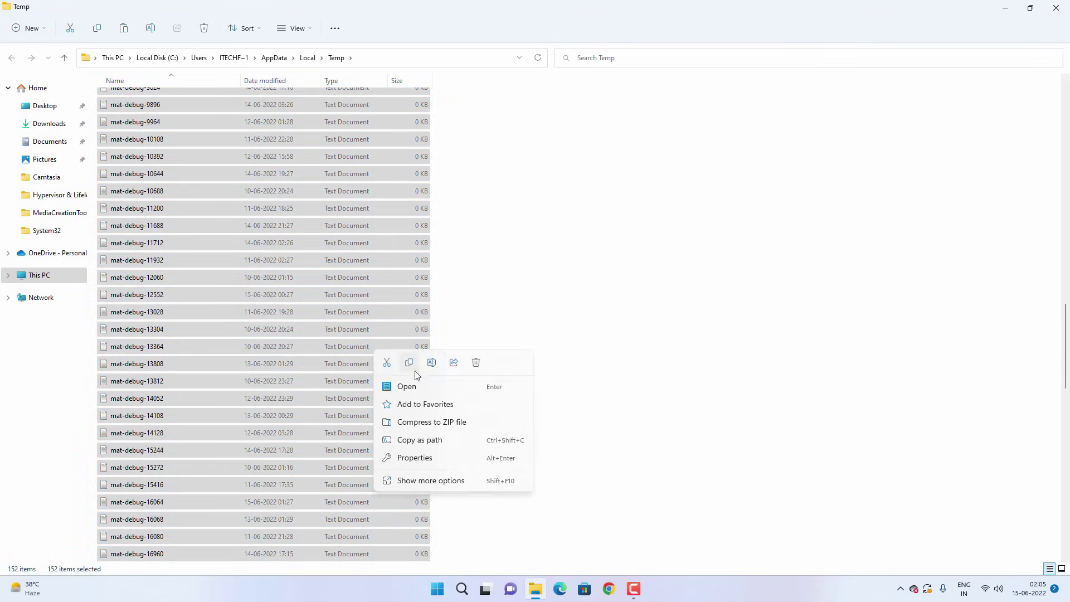
click(476, 362)
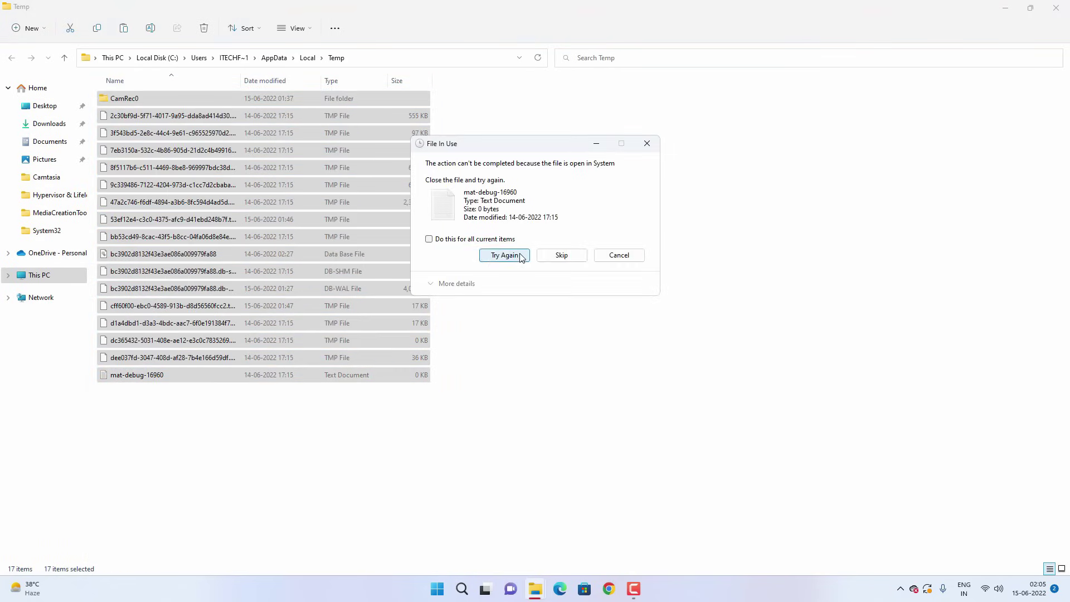
click(557, 256)
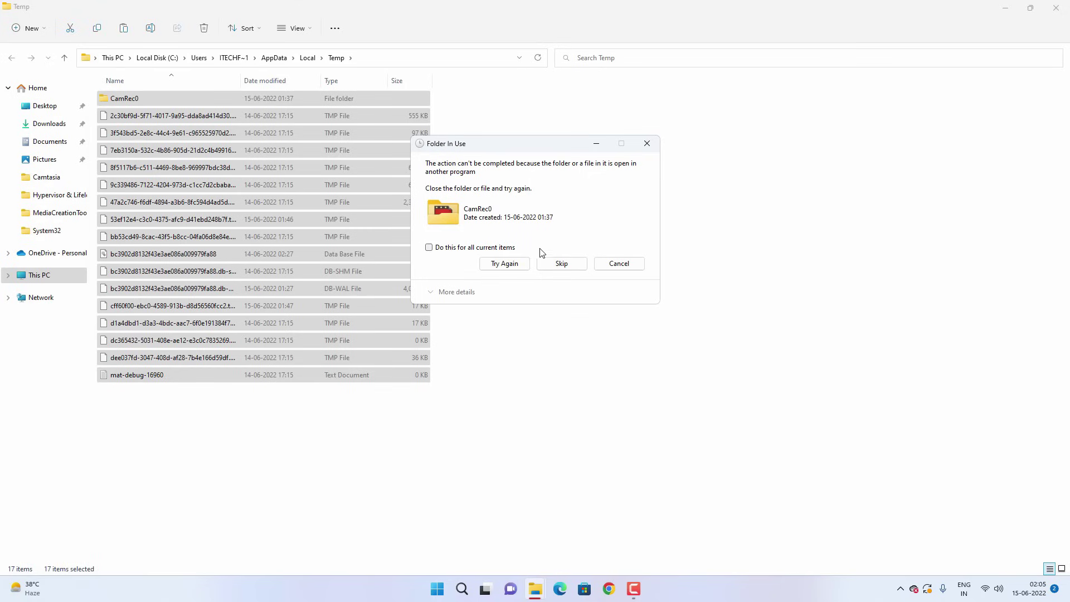
click(566, 263)
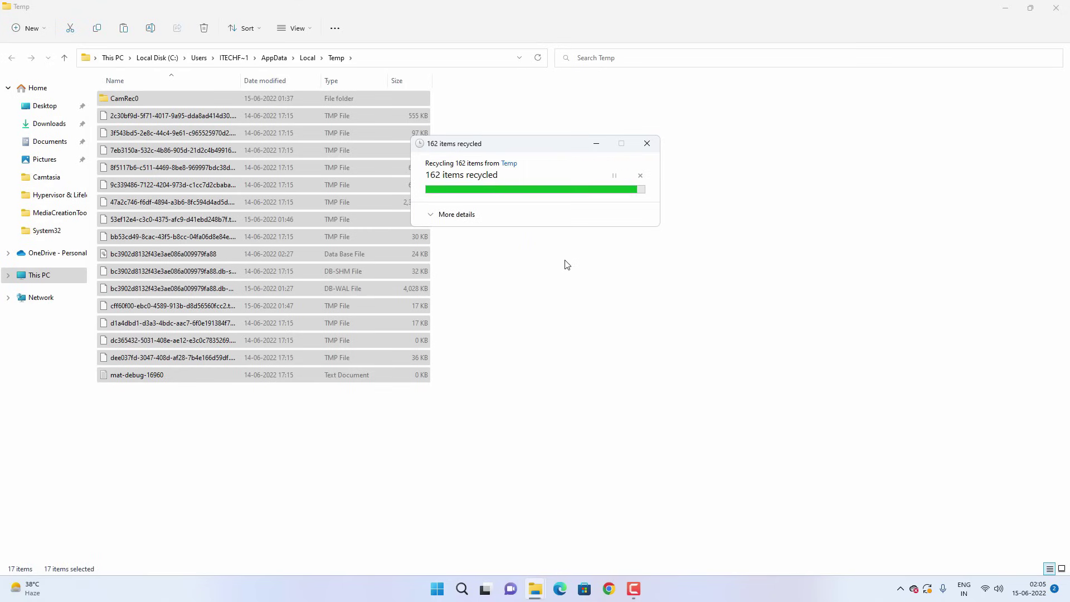
click(564, 270)
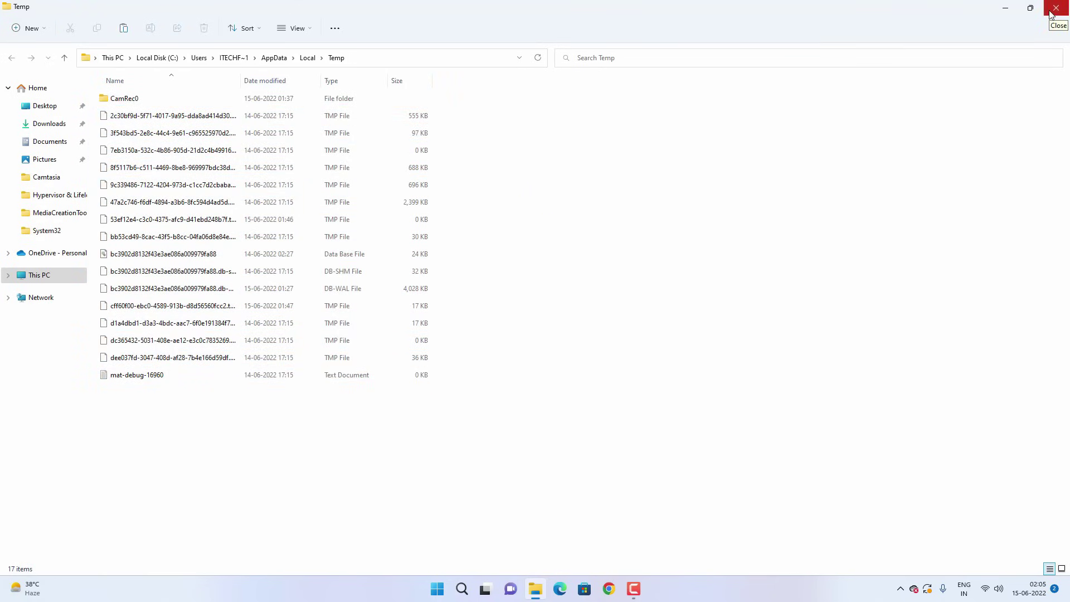
click(1055, 9)
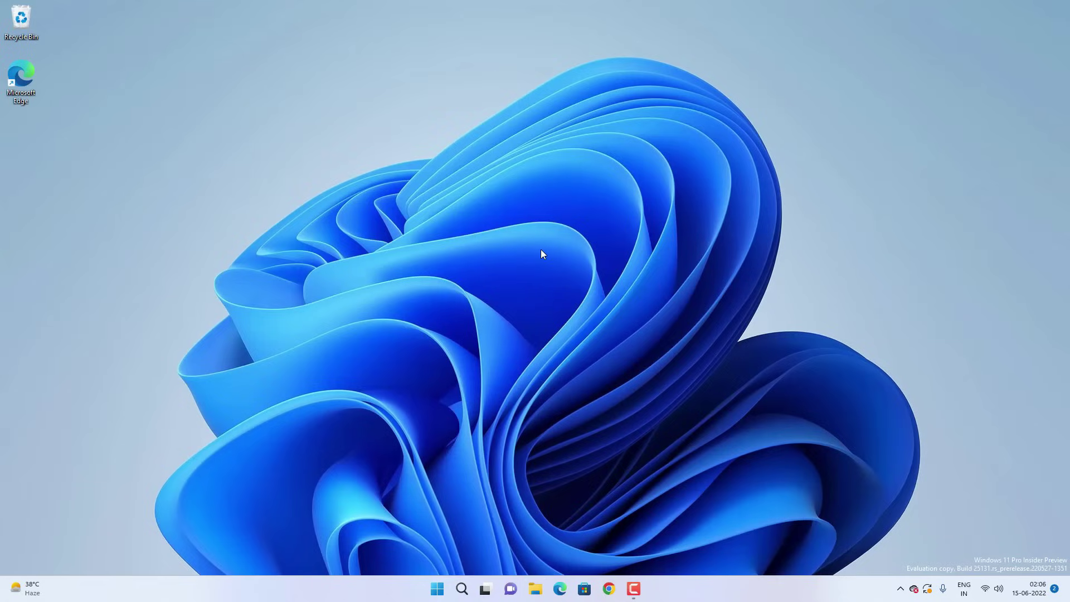